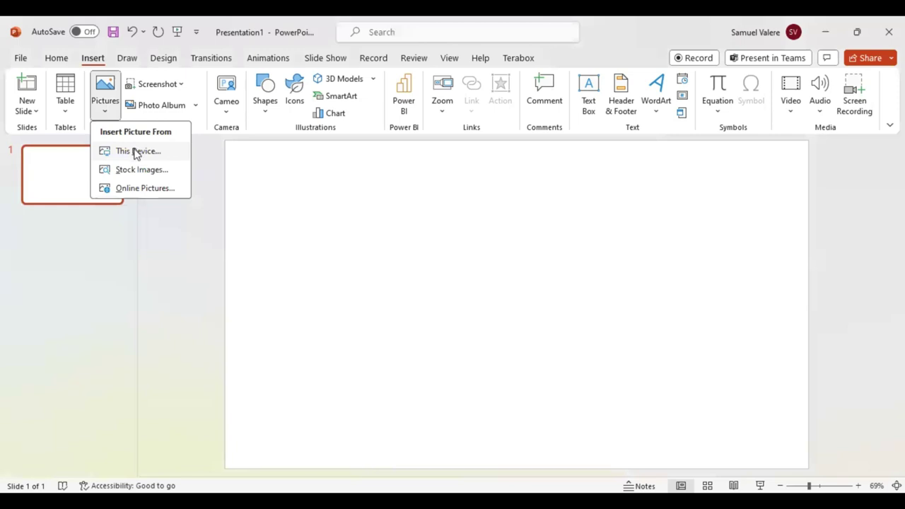
click(136, 154)
scroll(313, 174, down, 2)
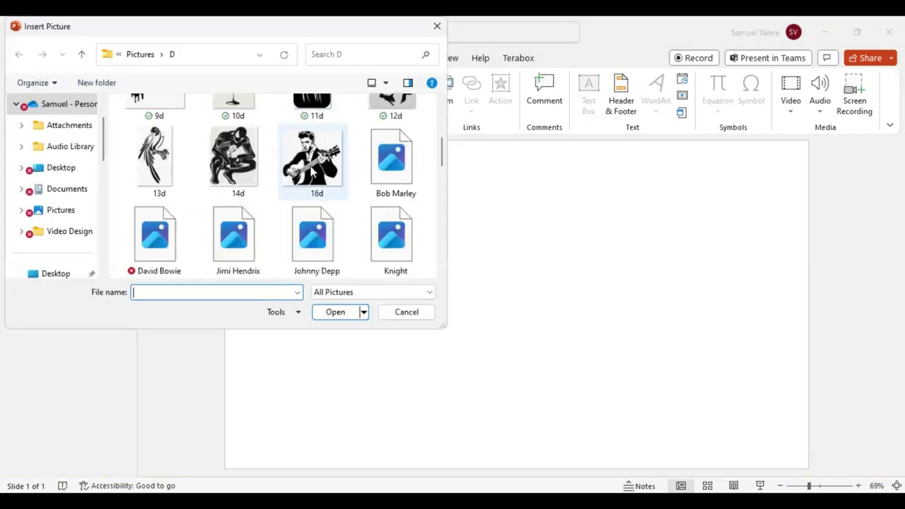
scroll(309, 169, down, 2)
scroll(308, 169, down, 2)
scroll(305, 167, down, 2)
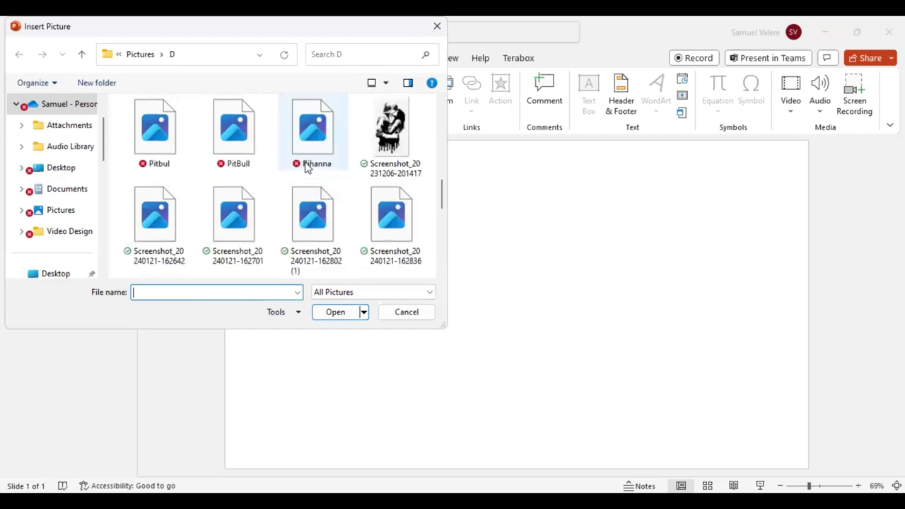
scroll(306, 167, down, 2)
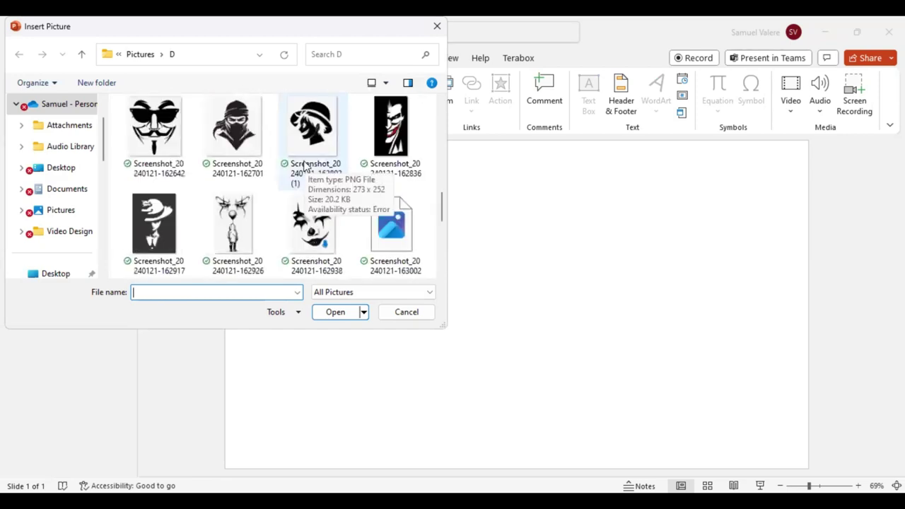
click(160, 222)
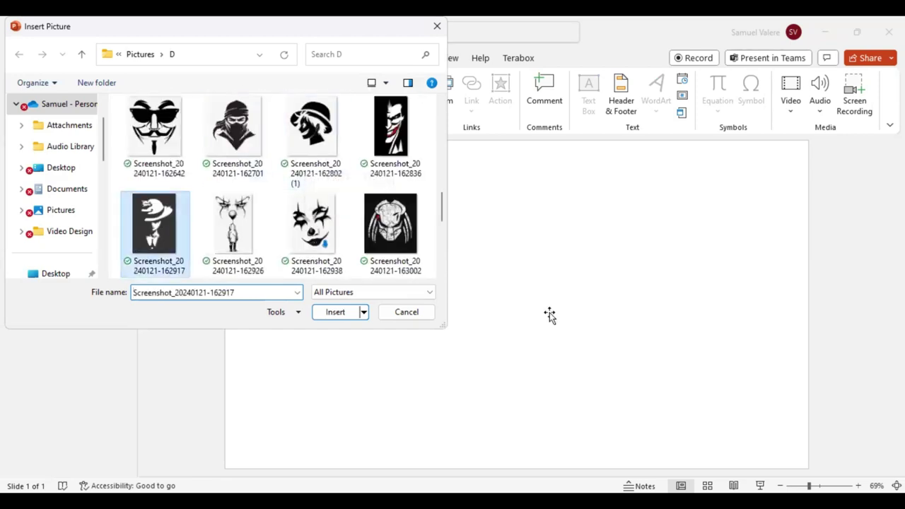
key(Return)
Step: Dismiss Designer and resize the picture to 7.5" by 5.36", centred horizontally on the slide
drag(466, 386, 539, 475)
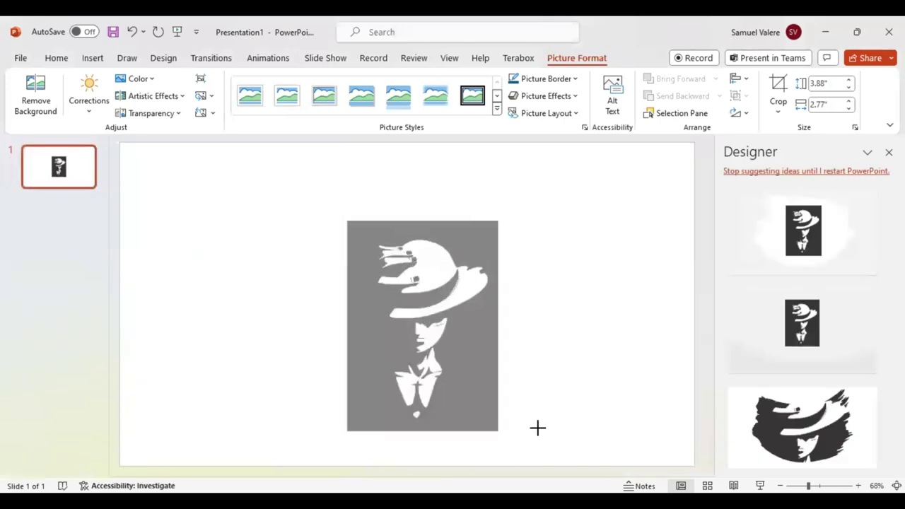
click(889, 152)
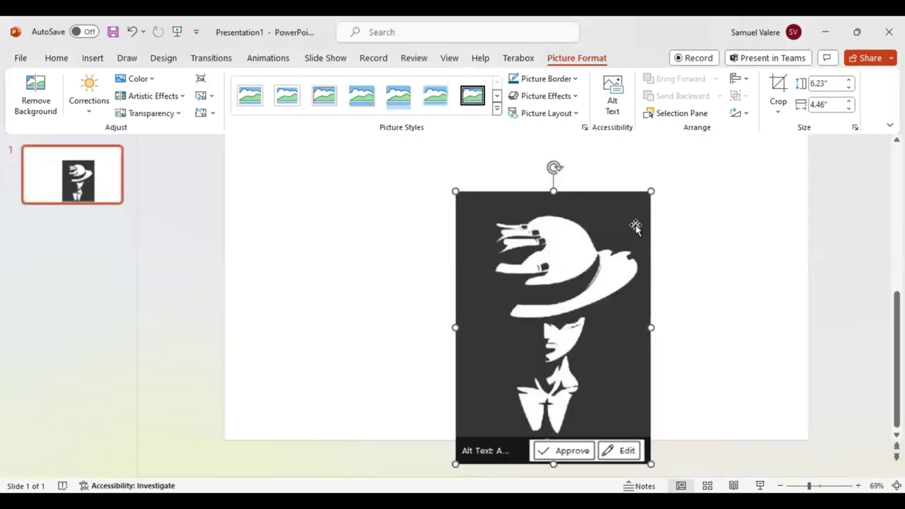
drag(652, 192, 666, 176)
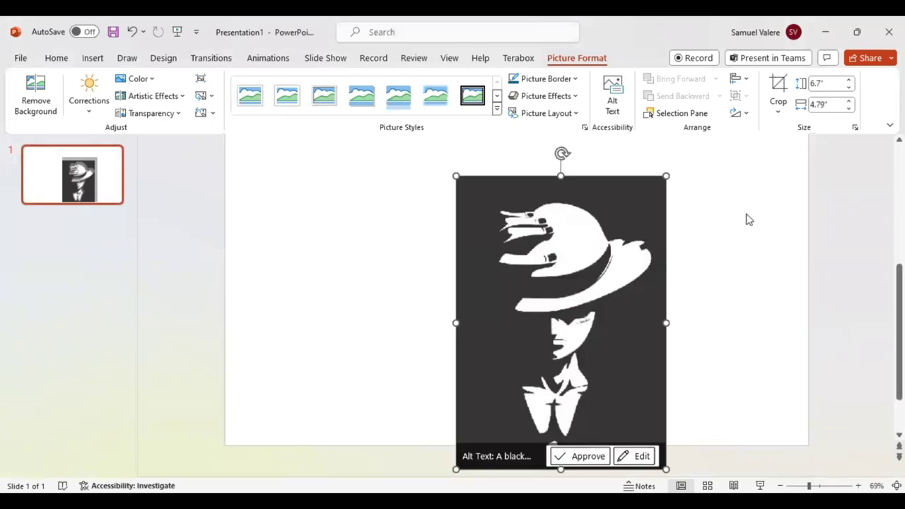
drag(562, 323, 549, 290)
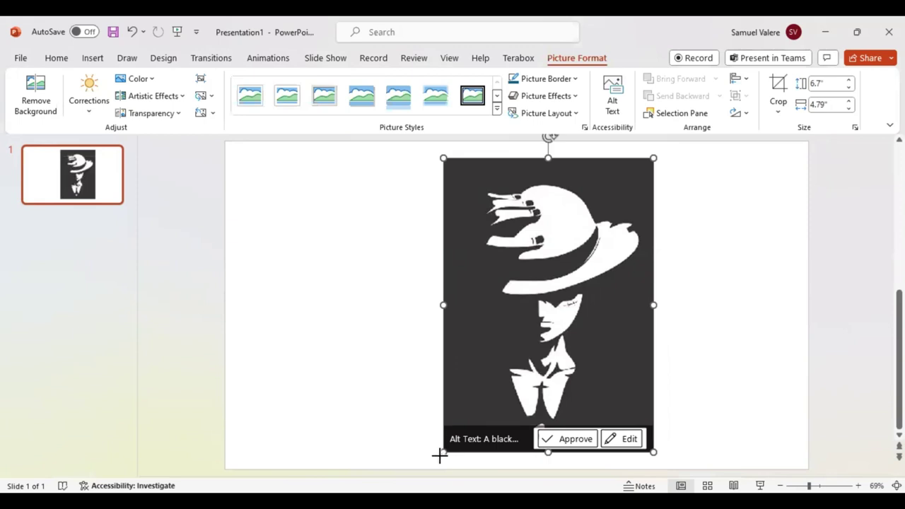
drag(443, 453, 435, 461)
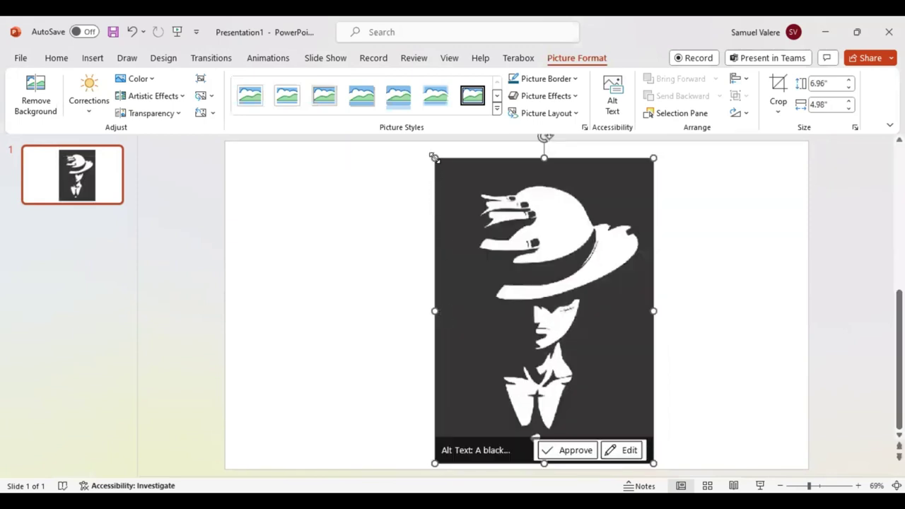
drag(434, 155, 423, 141)
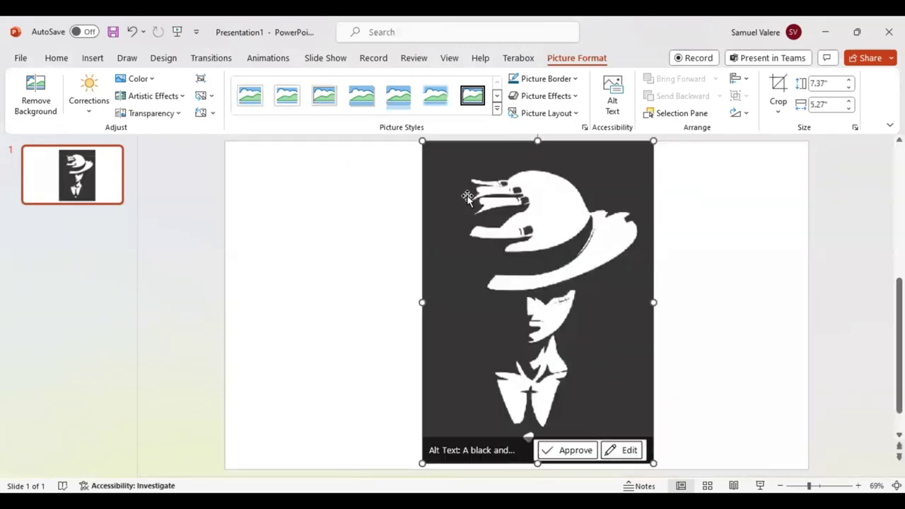
drag(421, 464, 418, 469)
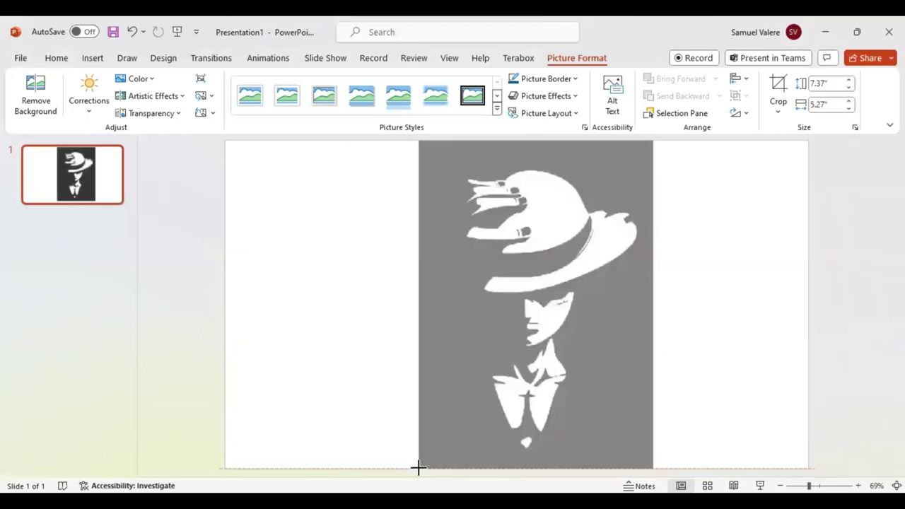
drag(530, 340, 512, 340)
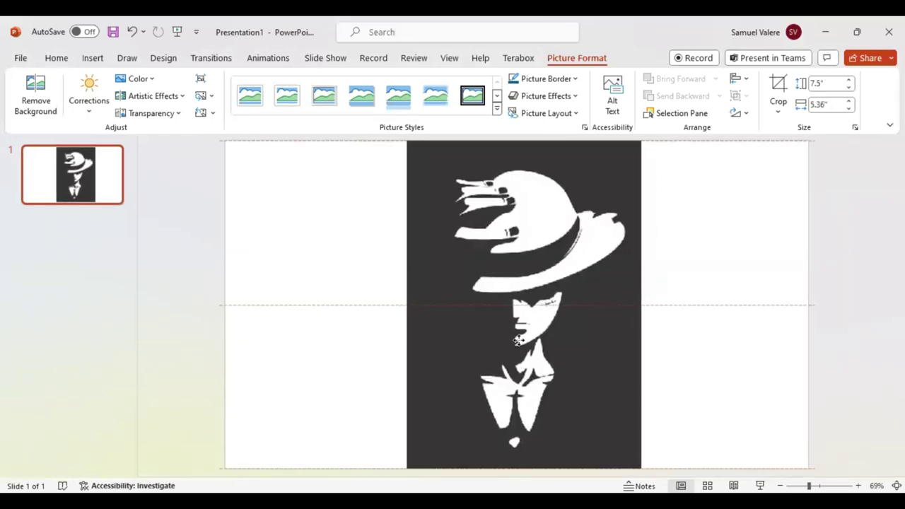
Step: Set the picture's transparency to 69% in Format Picture
right_click(577, 317)
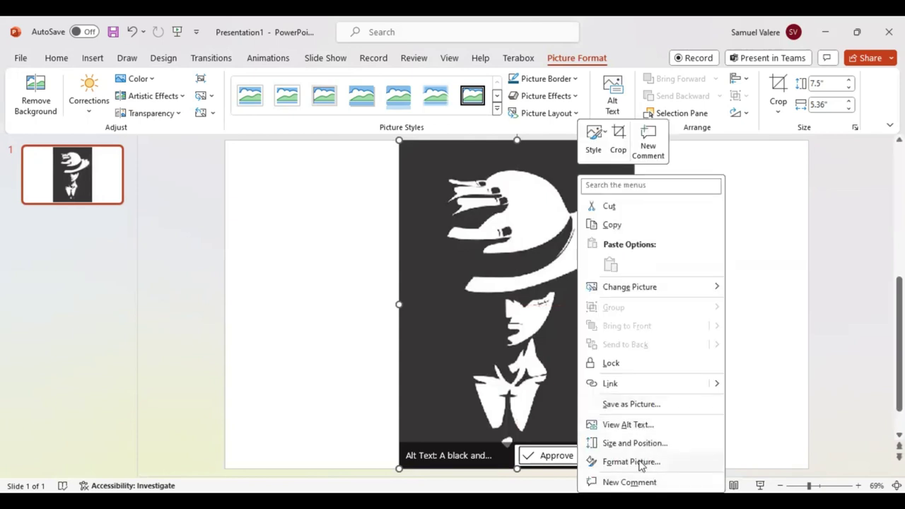
click(641, 462)
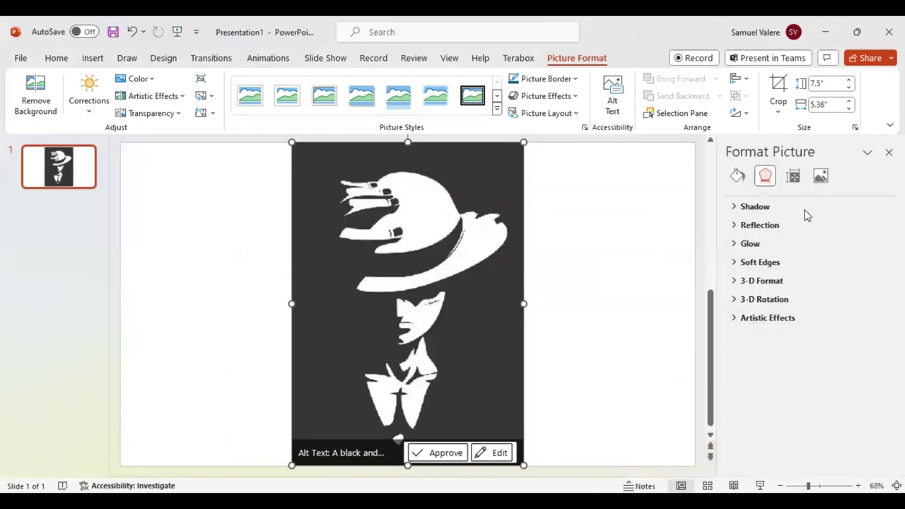
click(821, 177)
click(778, 244)
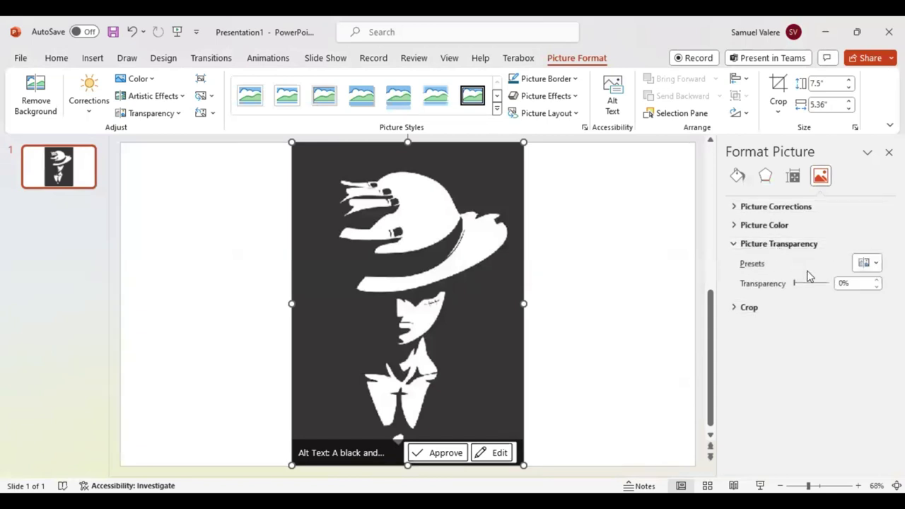
drag(794, 286, 817, 290)
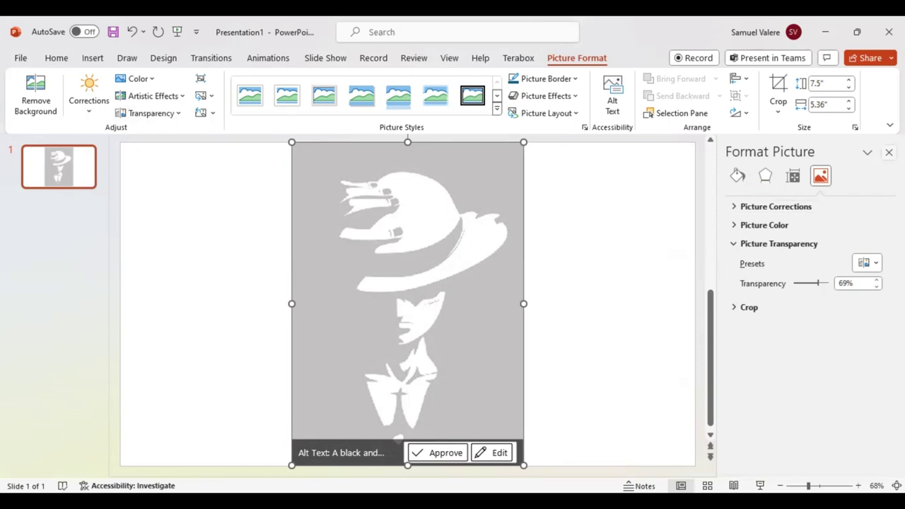
click(889, 152)
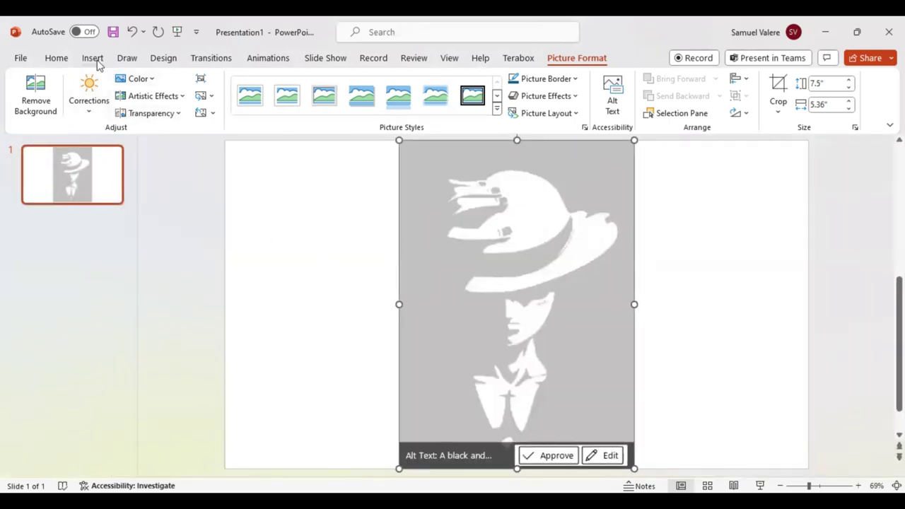
Step: Draw a tiny 0.12" by 0.17" shape near the top of the hat
click(94, 60)
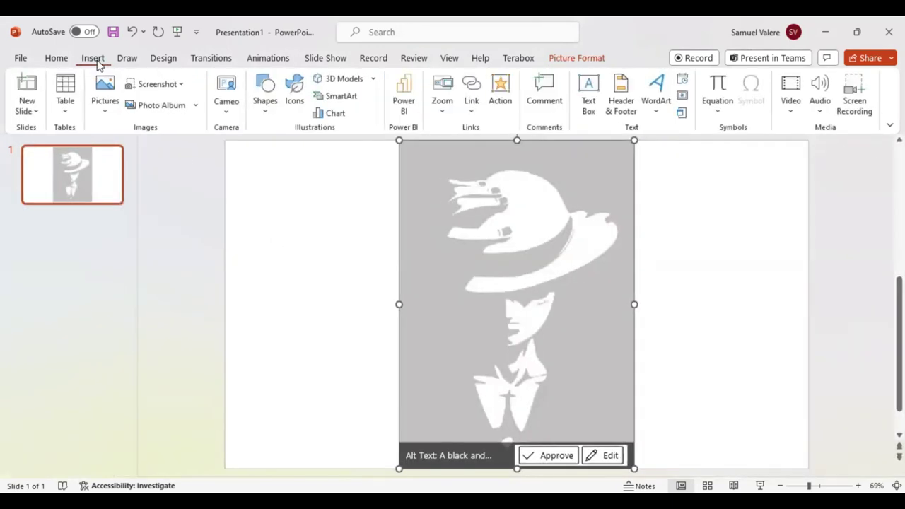
click(270, 117)
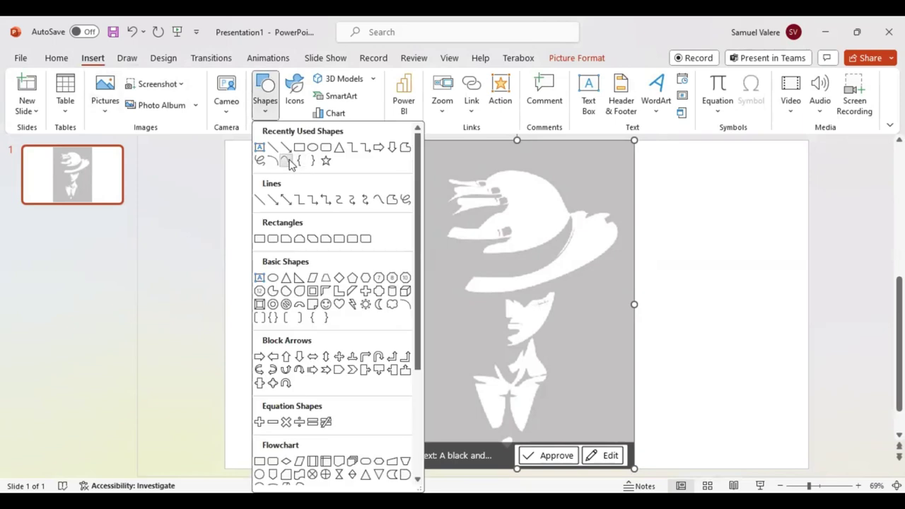
click(289, 150)
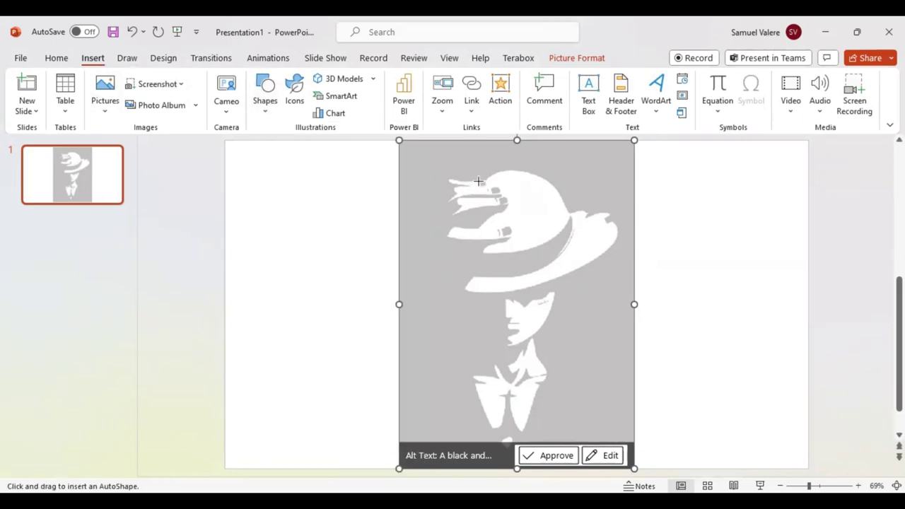
drag(478, 182, 480, 182)
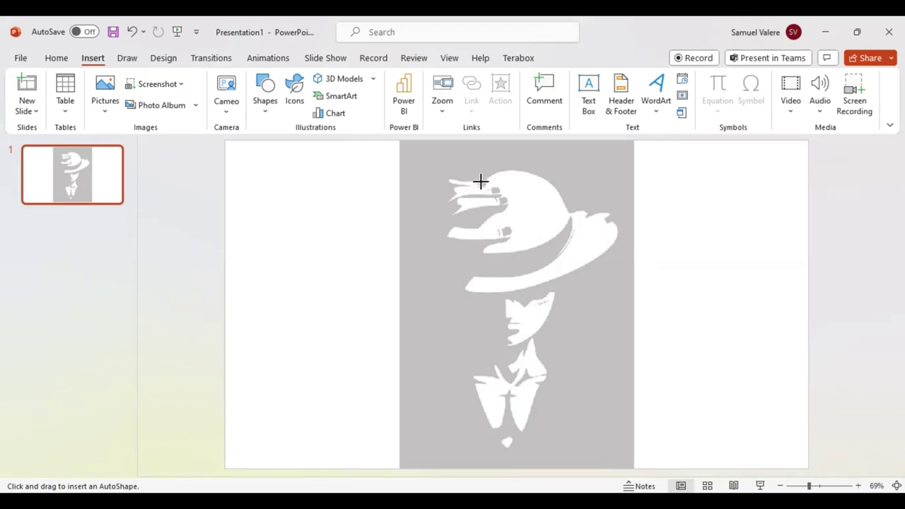
drag(480, 182, 484, 188)
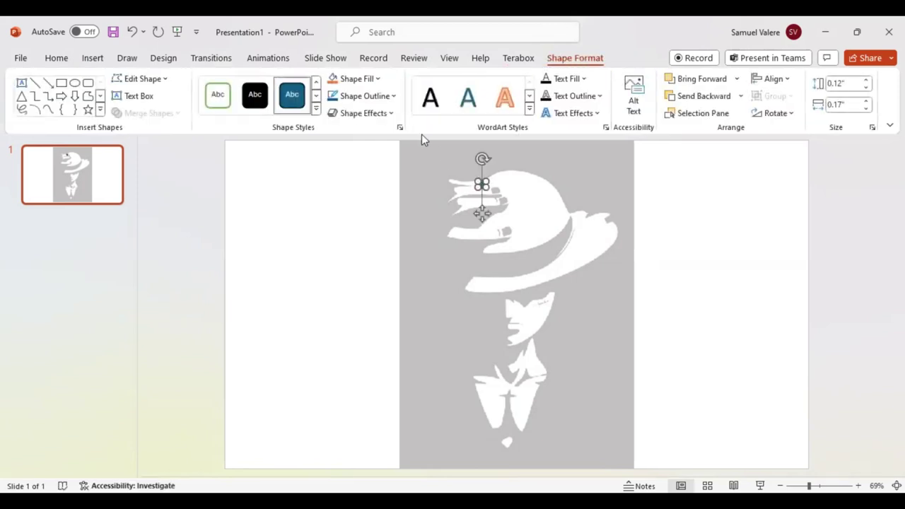
Step: Fill the dot black and give it no outline
click(379, 79)
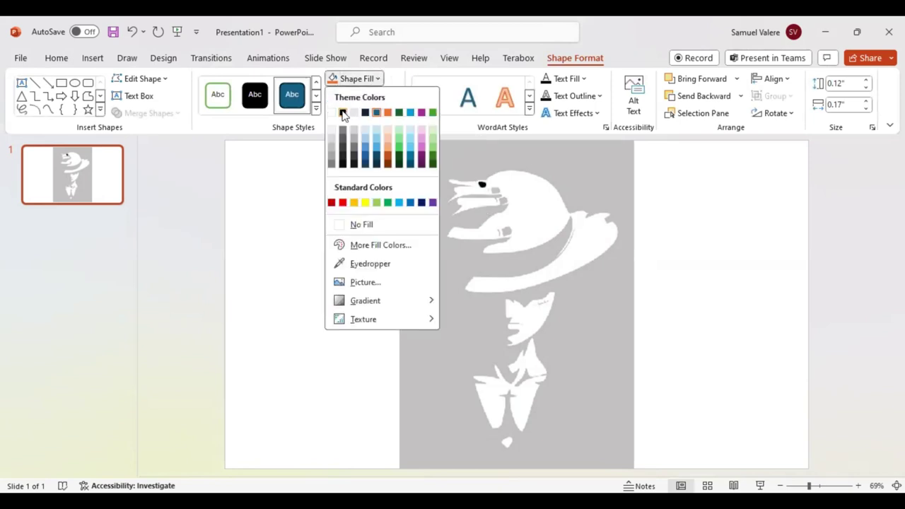
click(343, 113)
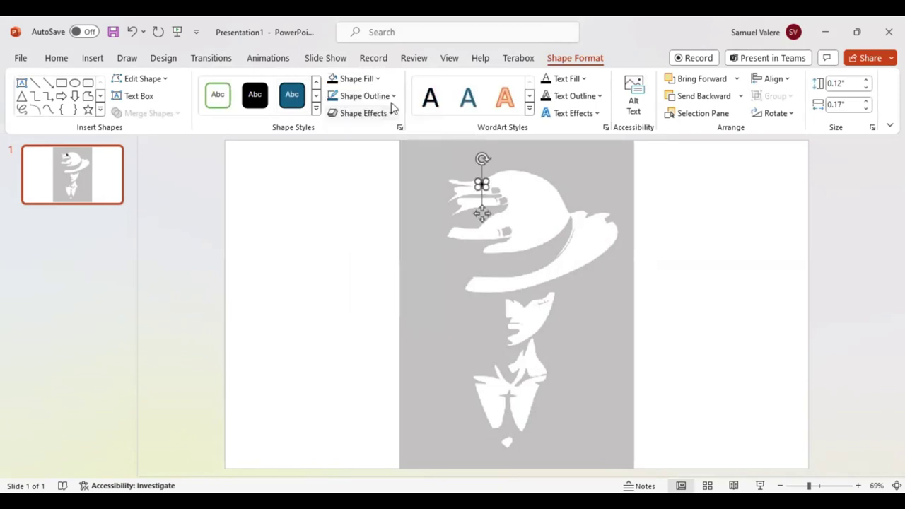
click(378, 99)
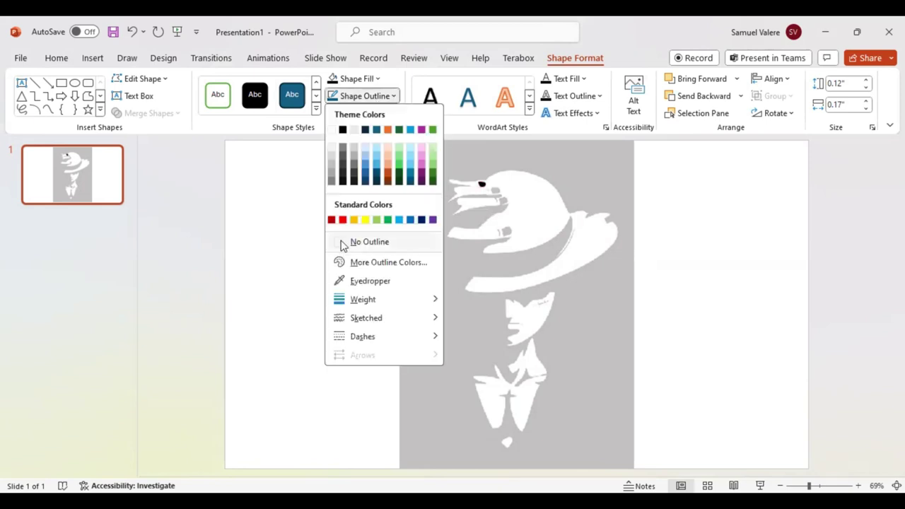
click(345, 242)
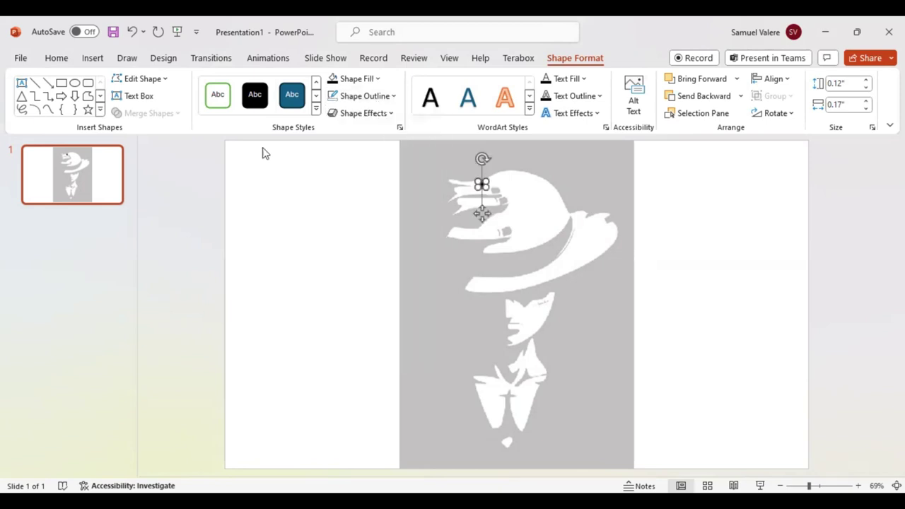
Step: Trace two small eye dots on the hat with the Curve tool, filling each black
click(48, 110)
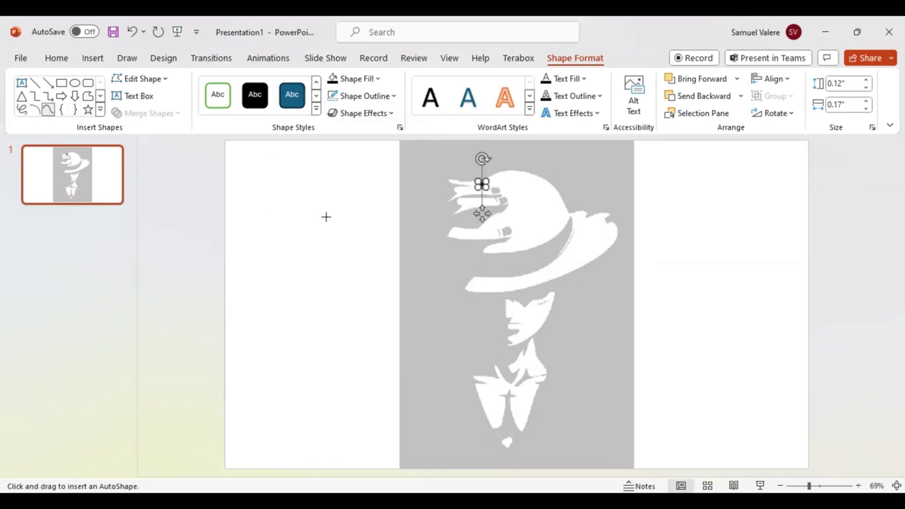
click(500, 231)
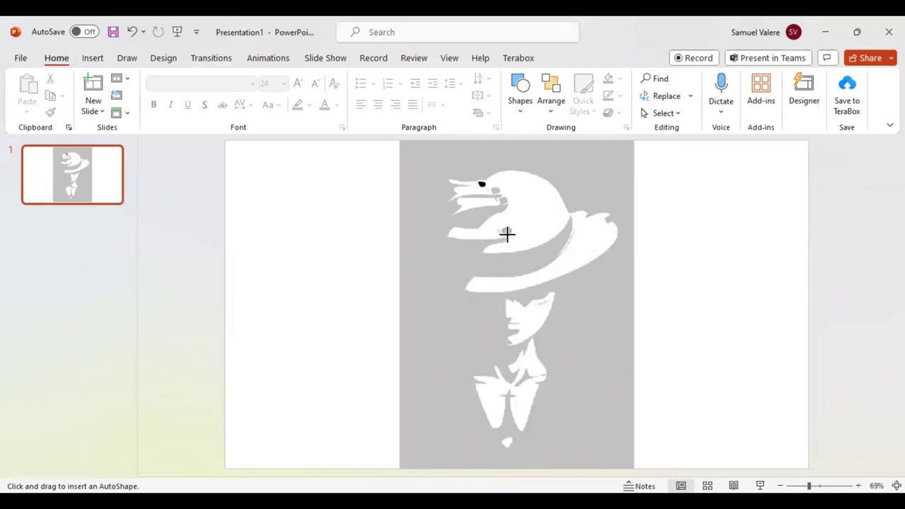
drag(500, 226, 513, 239)
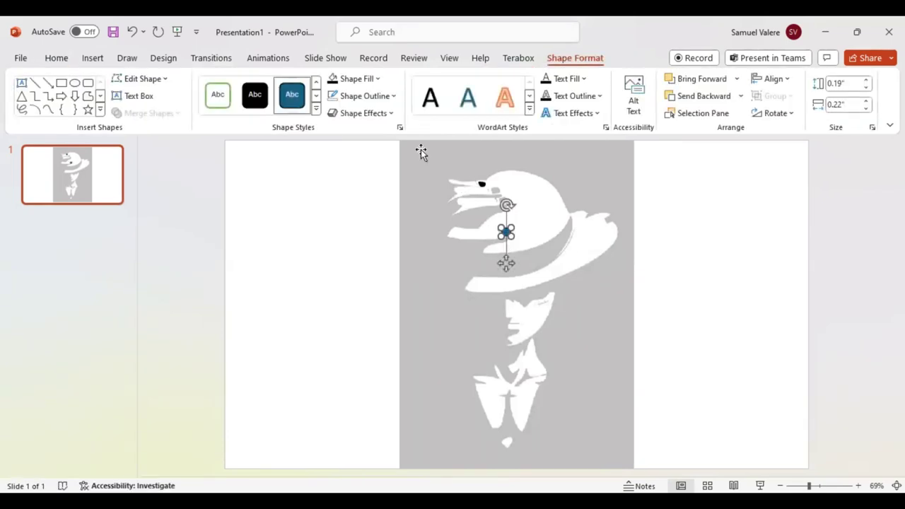
click(332, 97)
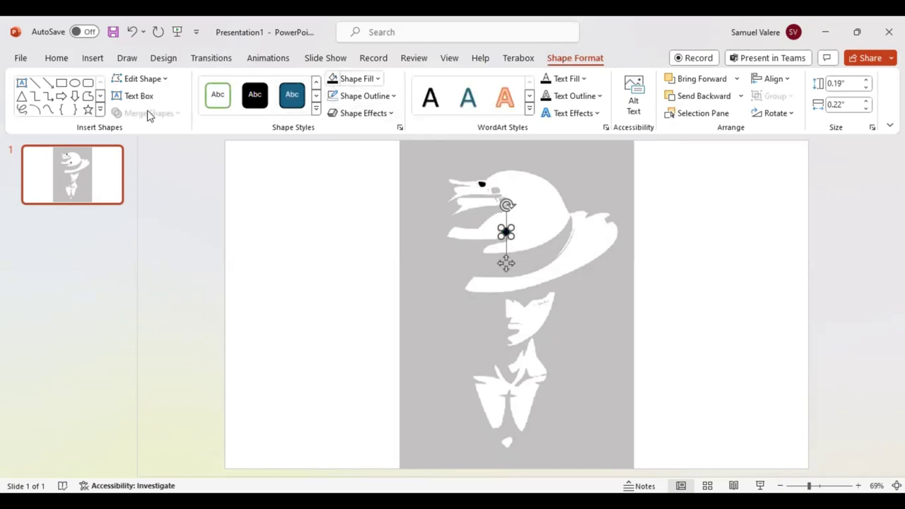
click(48, 110)
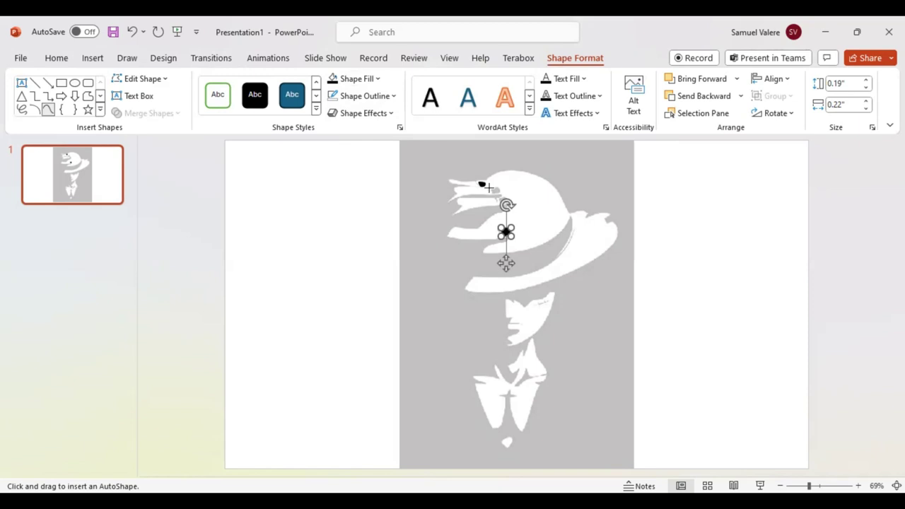
click(492, 190)
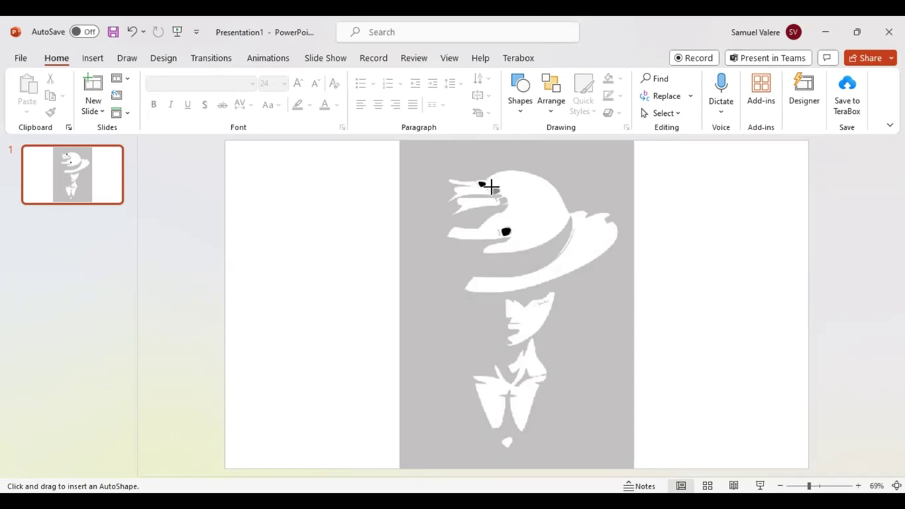
drag(491, 185, 499, 194)
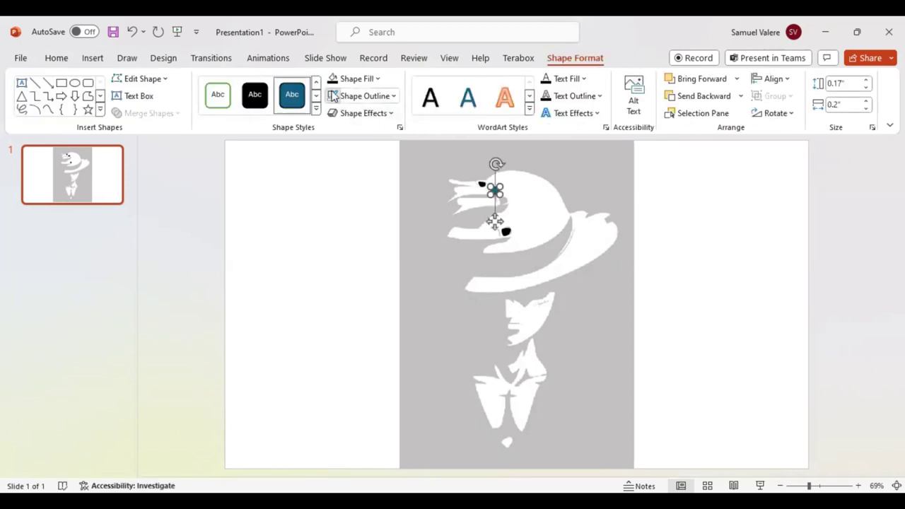
click(332, 78)
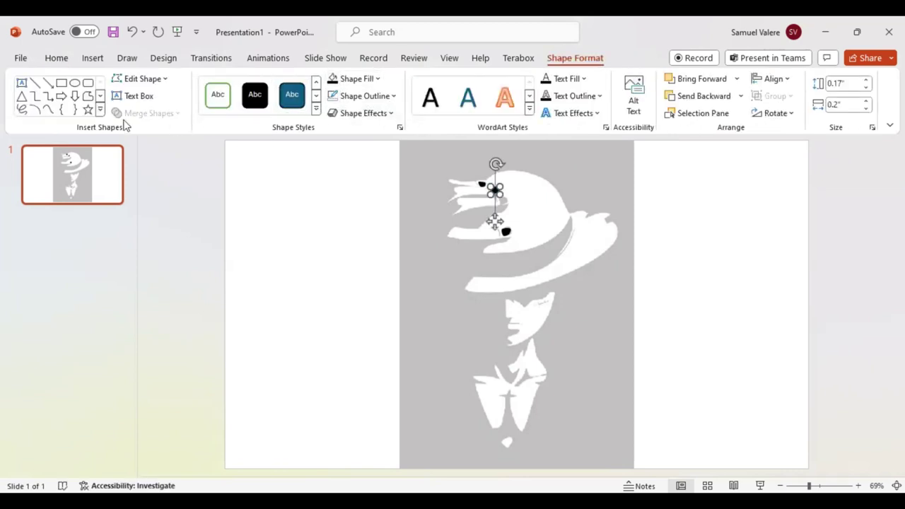
Step: Trace one more tiny dot on the hat, then deselect it
click(47, 110)
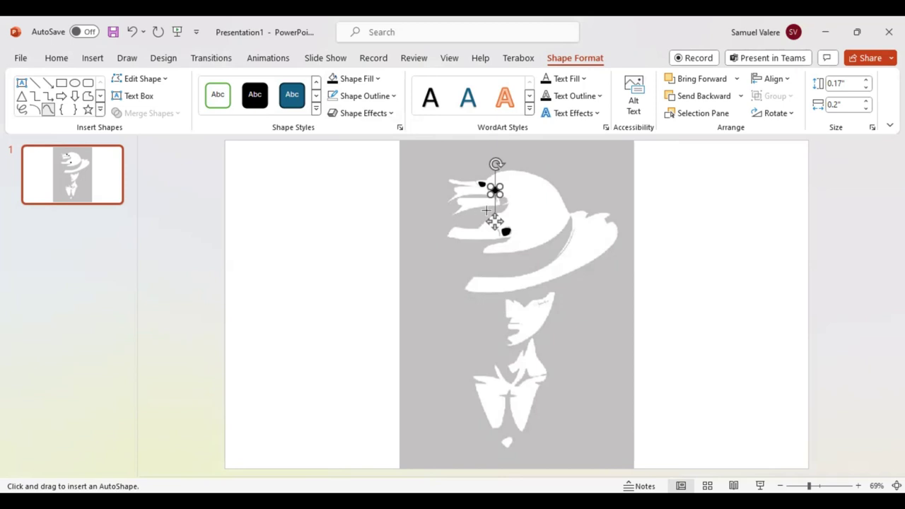
click(500, 201)
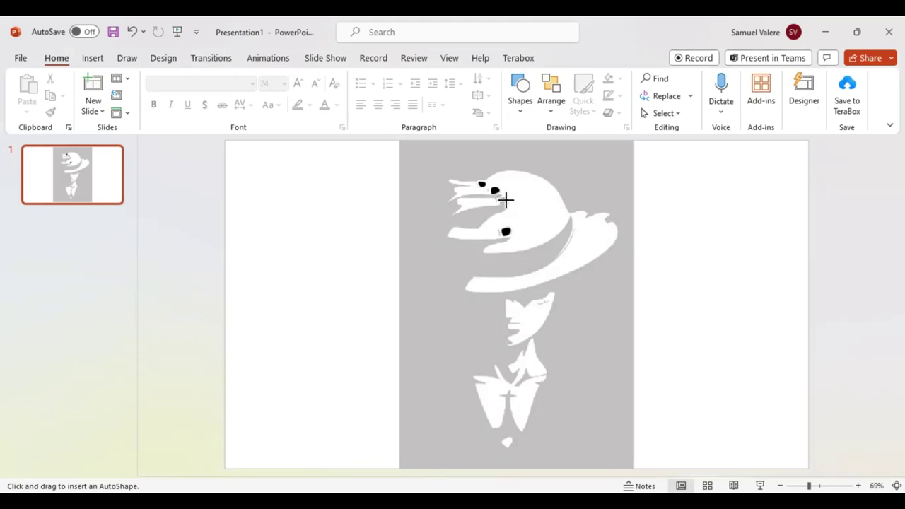
drag(500, 203, 508, 196)
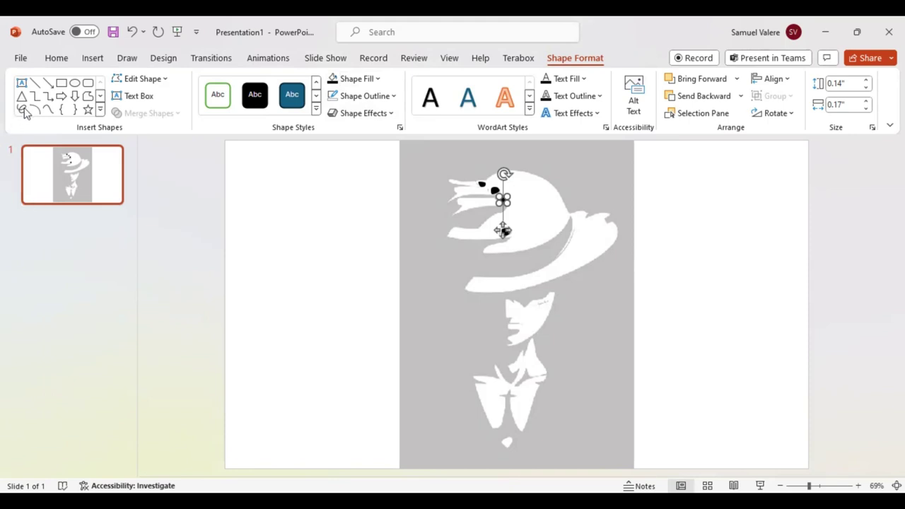
click(48, 110)
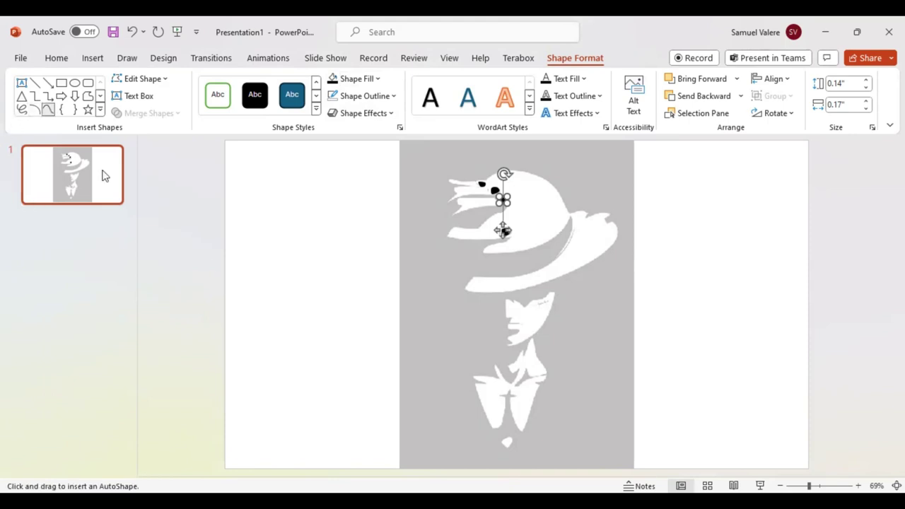
click(509, 438)
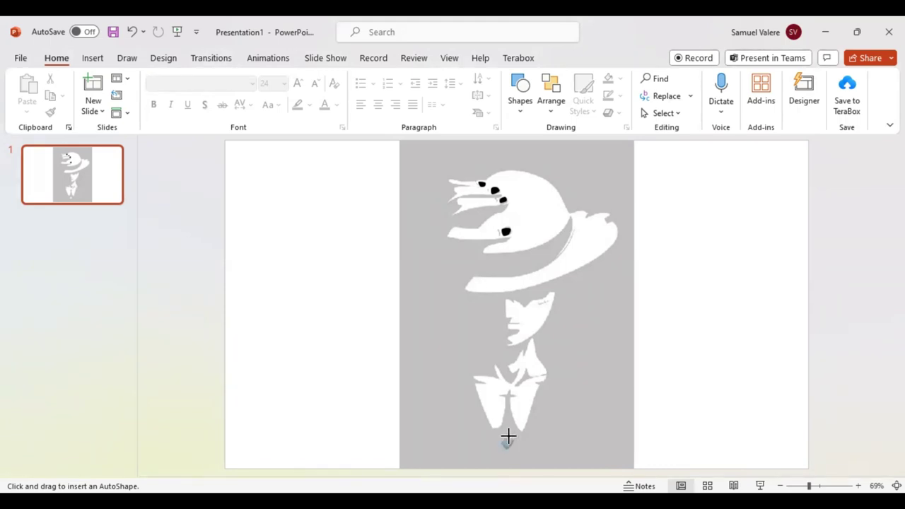
Step: Trace the small piece at the figure's bottom and fill it white
drag(499, 434, 516, 450)
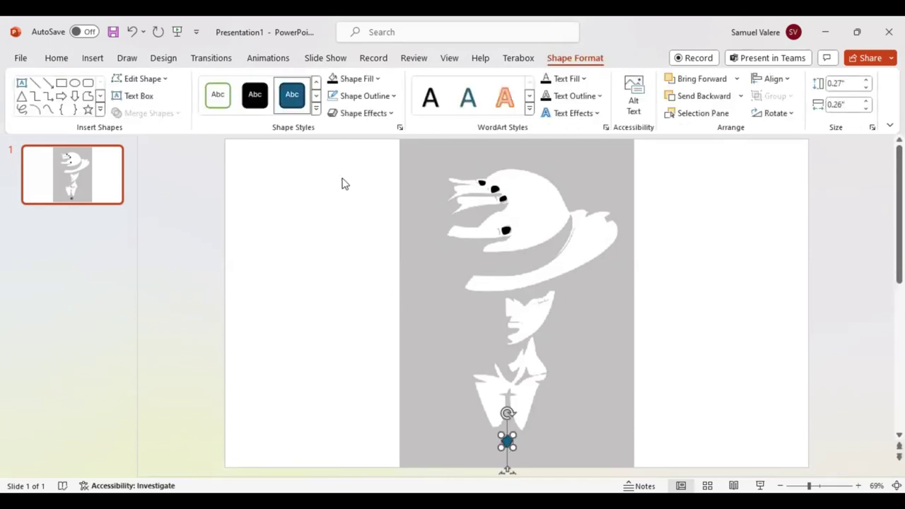
click(378, 80)
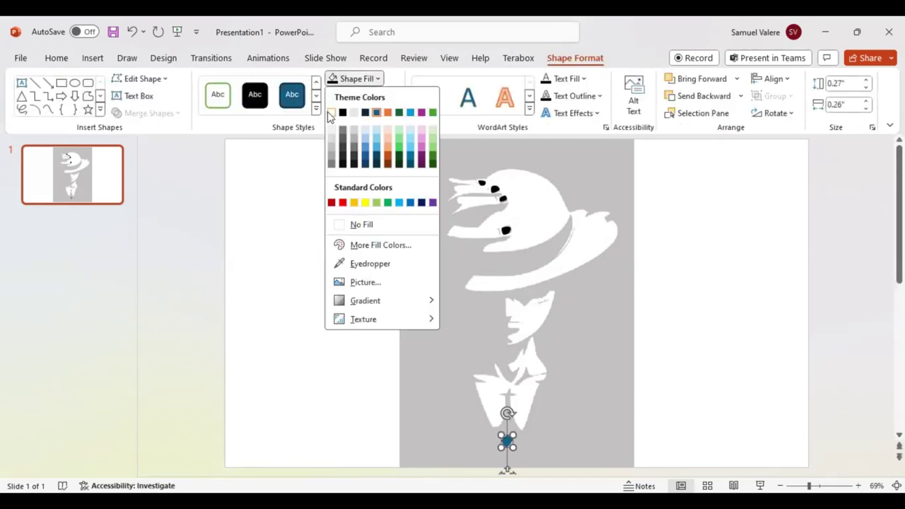
click(331, 112)
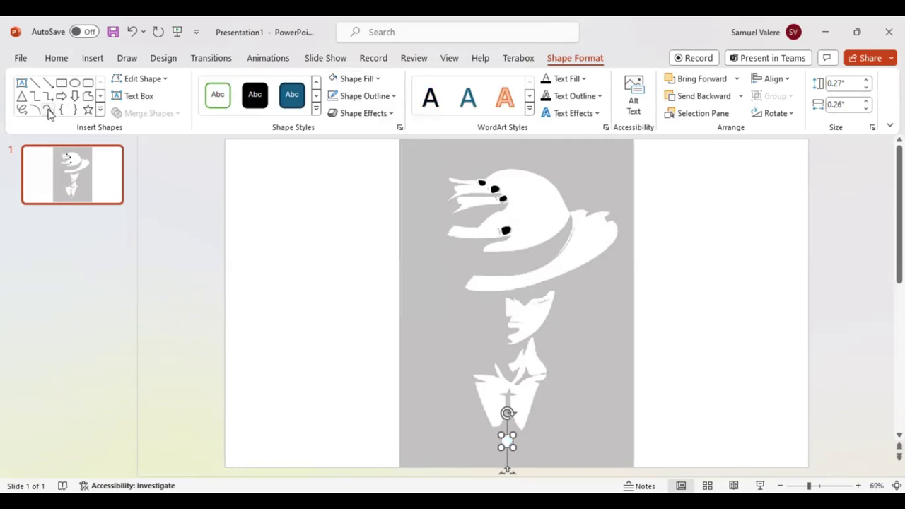
click(48, 110)
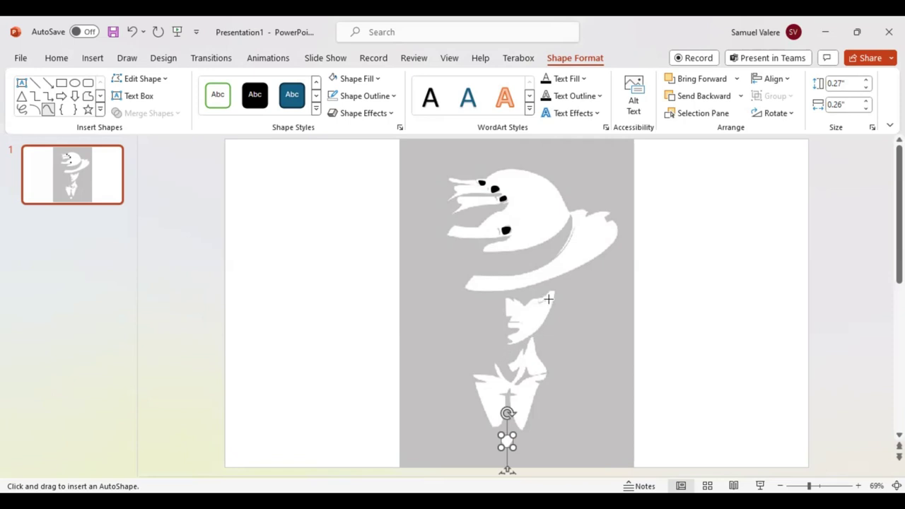
click(548, 299)
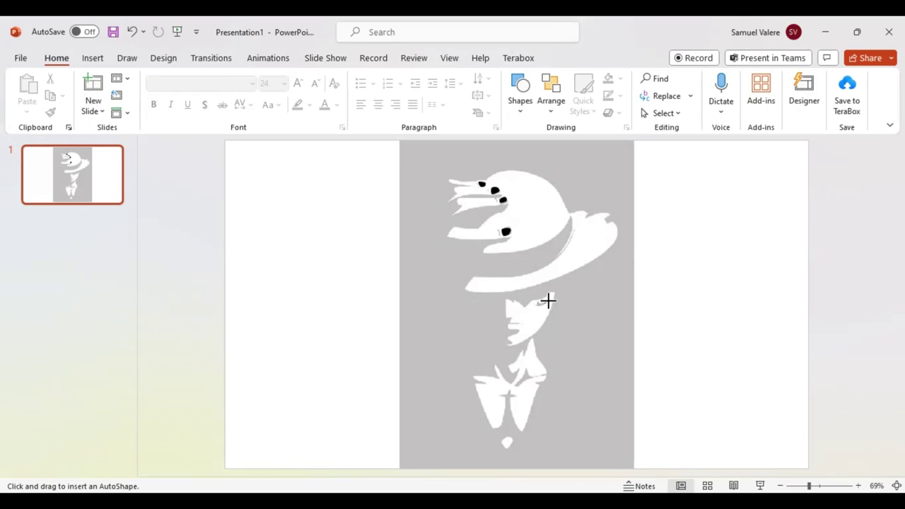
Step: Draw a thin eye stroke on the face below the brim and fill it black
drag(539, 303, 545, 329)
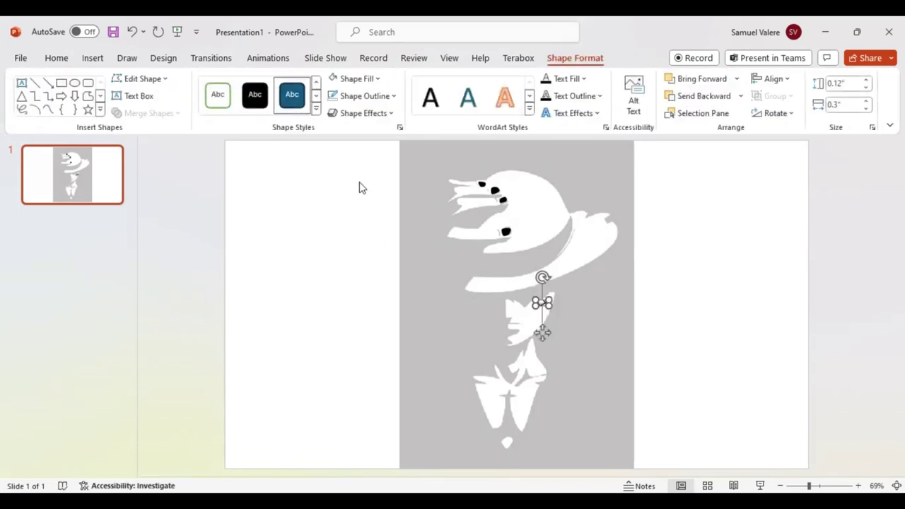
click(380, 81)
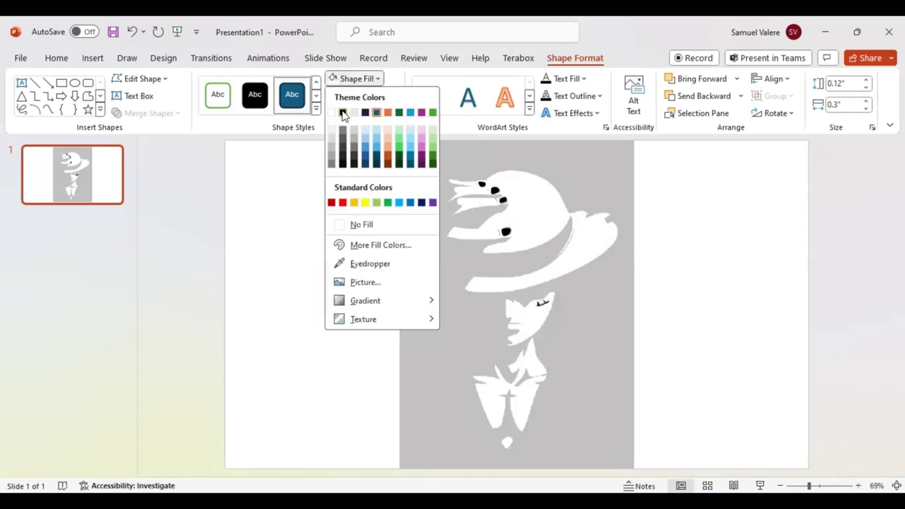
click(337, 101)
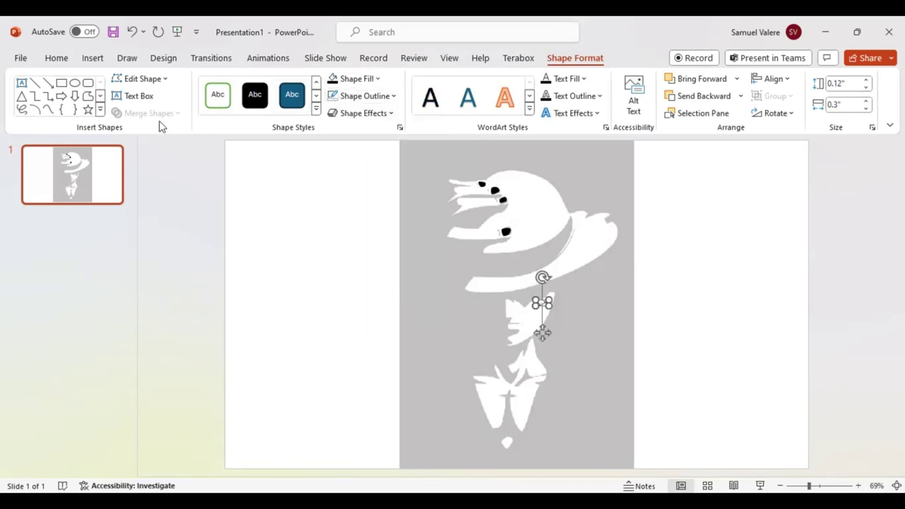
click(47, 109)
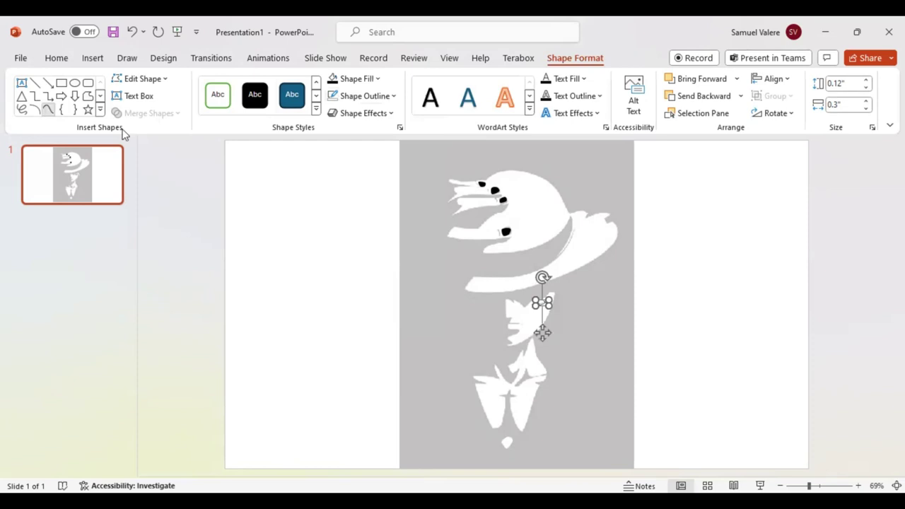
click(509, 345)
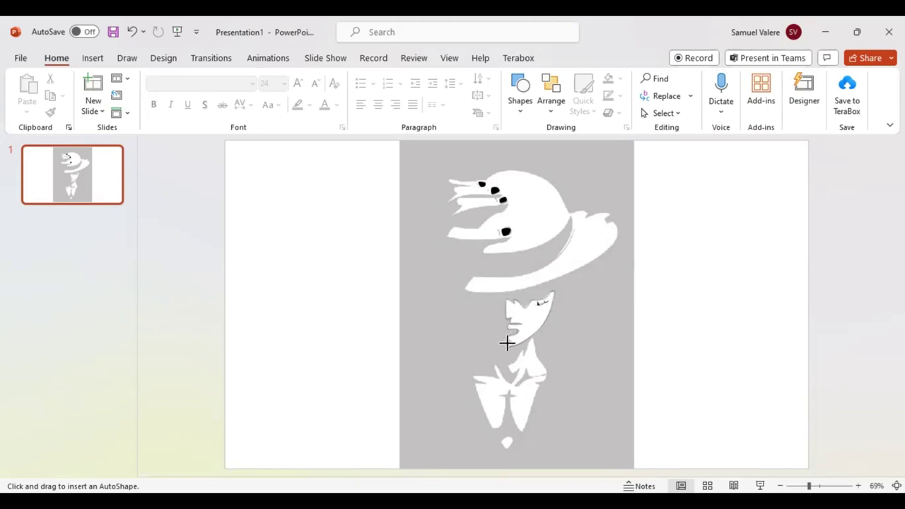
Step: Close the traced 1.3" by 1.14" face outline and fill it white
click(507, 343)
click(507, 343)
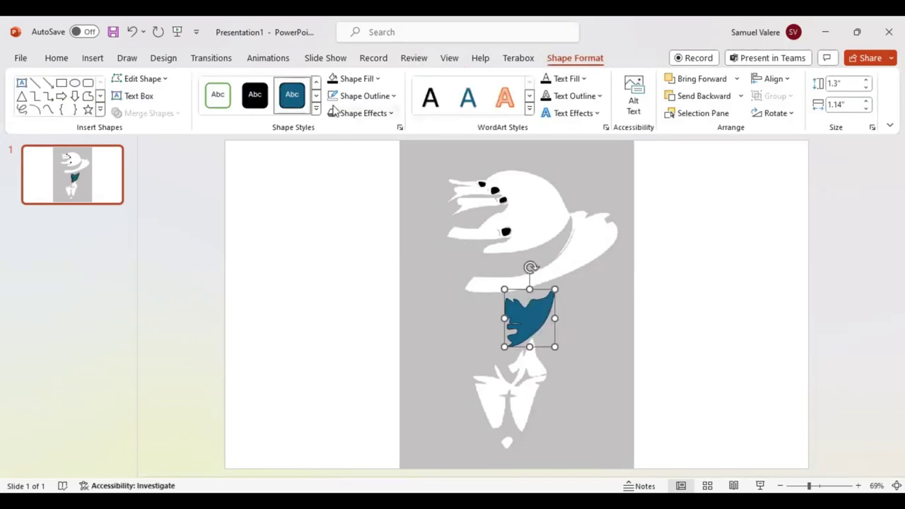
click(375, 80)
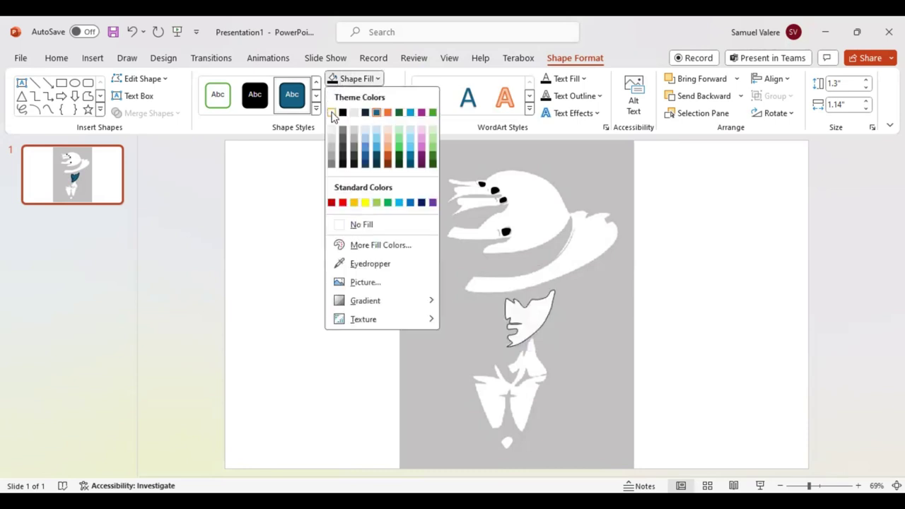
click(333, 114)
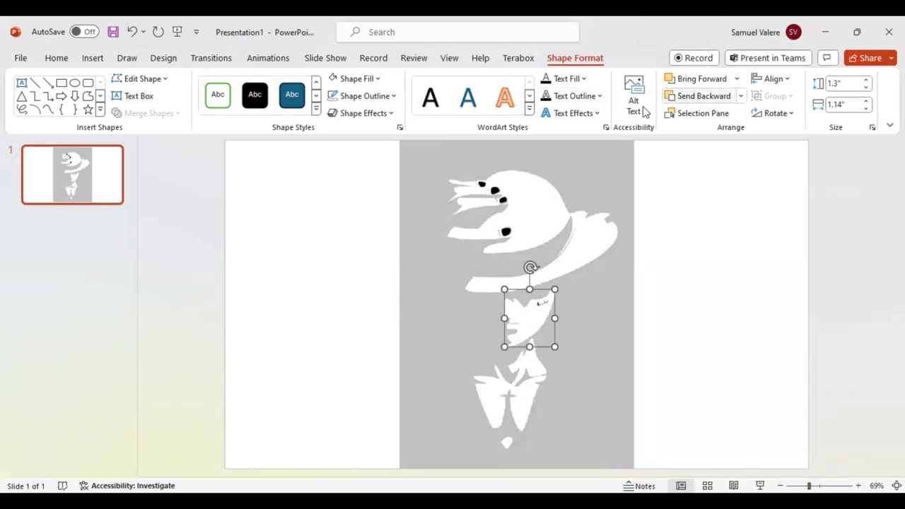
click(48, 109)
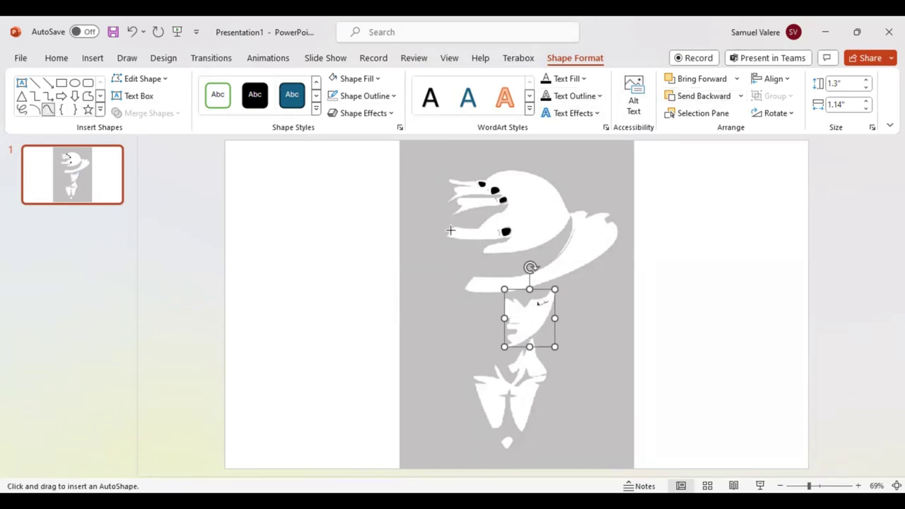
Step: Place the first point of a new curve on the hat's upper left edge
click(464, 285)
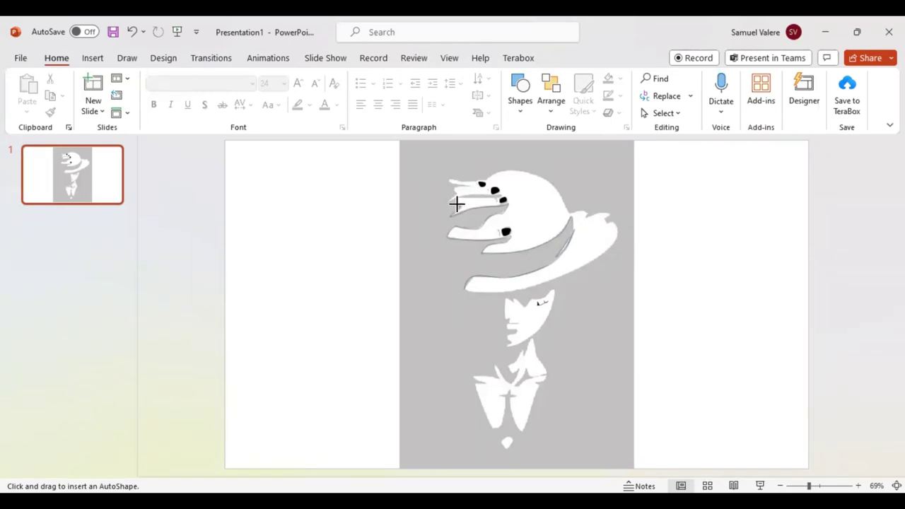
Step: Extend the curve along the hat's top edge and down over the brim
drag(456, 199, 500, 193)
drag(500, 193, 493, 199)
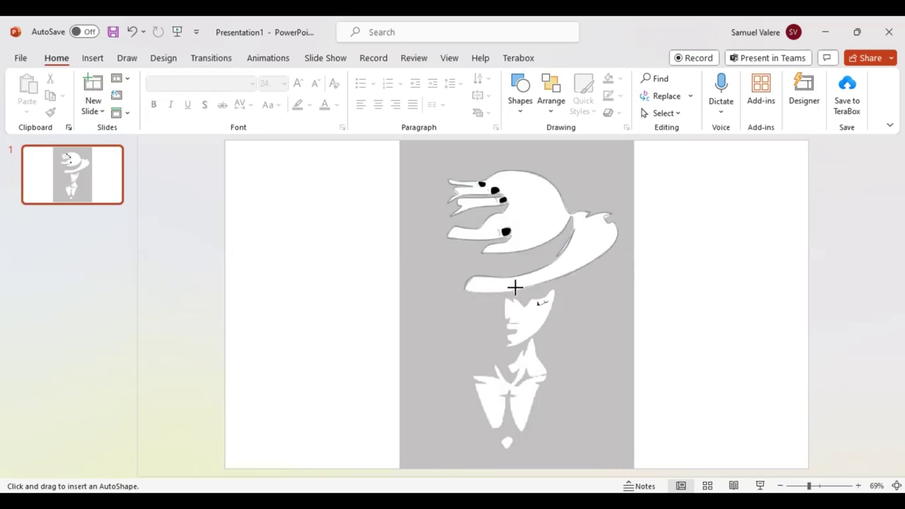
Step: Close the hat curve into a 2.81" by 3.92" shape with no outline and white fill
click(462, 290)
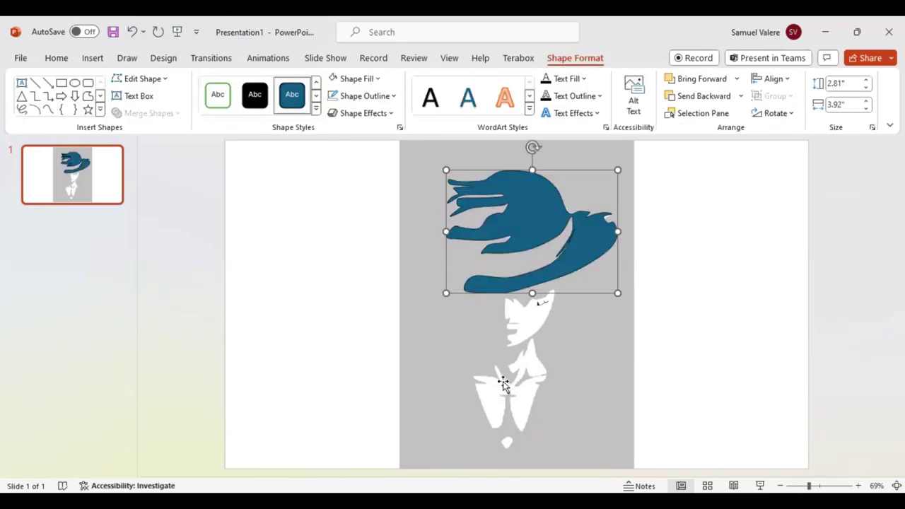
click(335, 97)
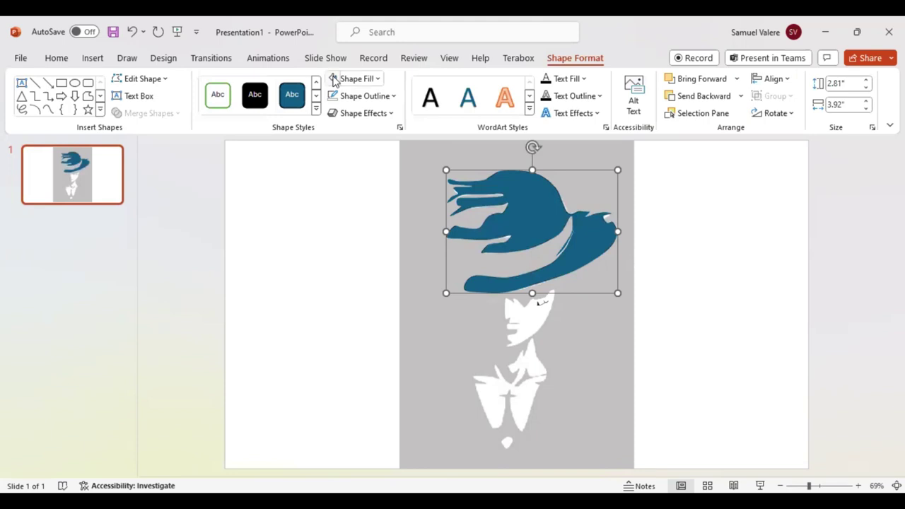
click(334, 78)
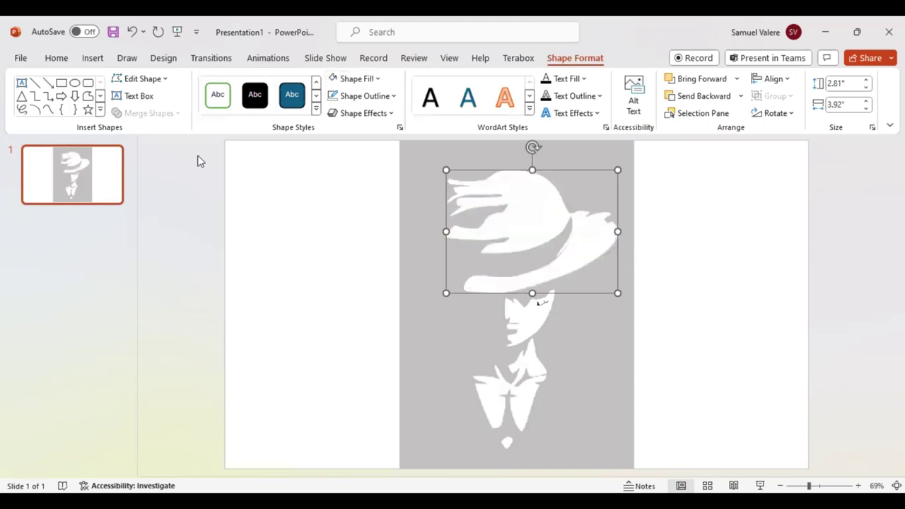
click(48, 110)
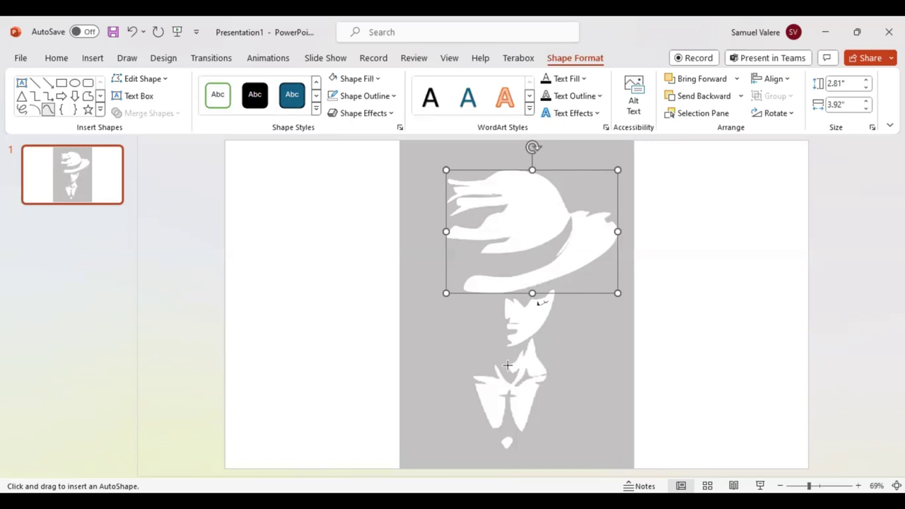
Step: Trace a curve around the bow below the face with the Curve tool
click(507, 365)
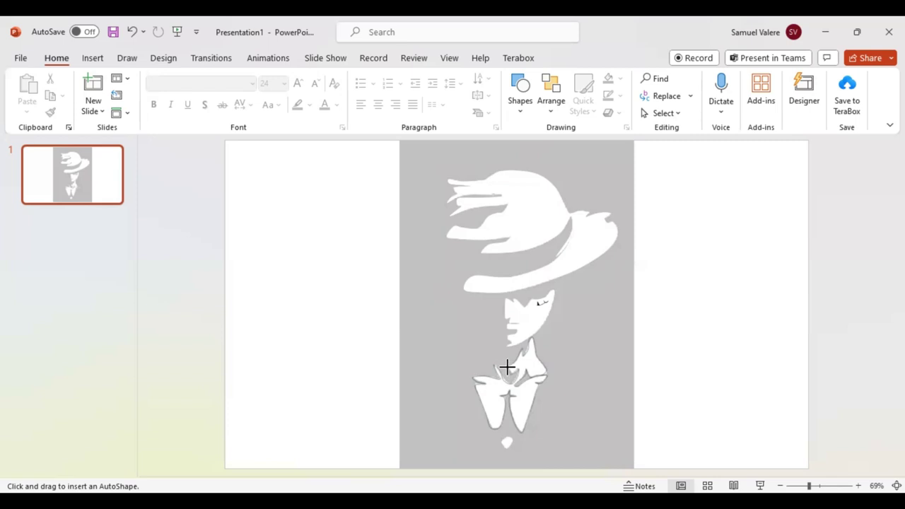
Step: Fill the closed bow white and send the white hat back three layers behind the black dots
click(507, 367)
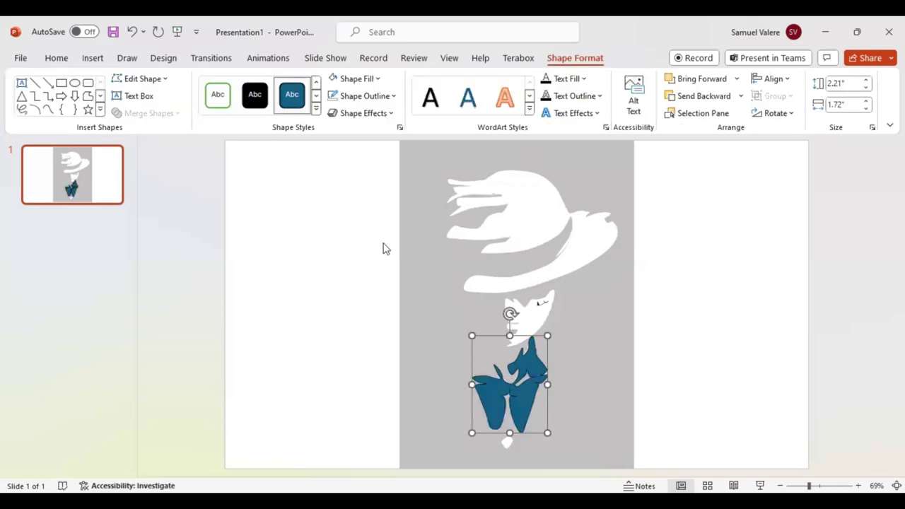
click(334, 79)
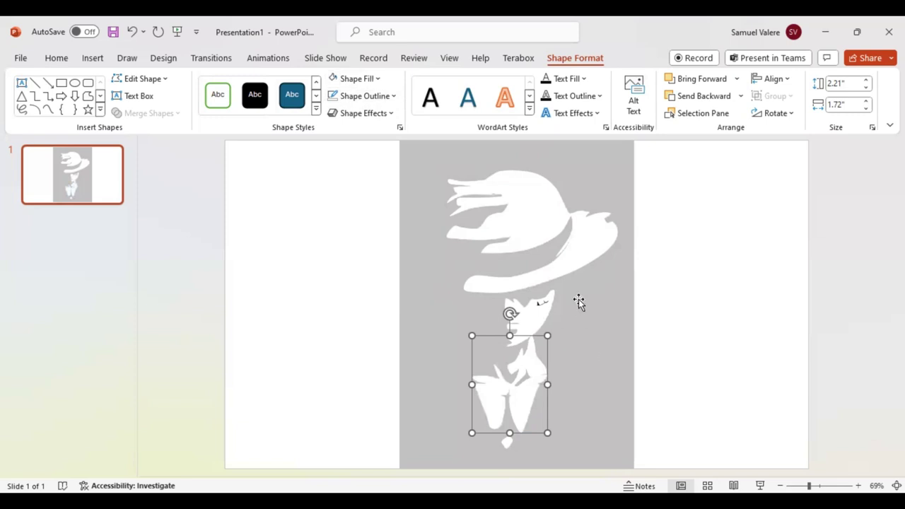
click(521, 222)
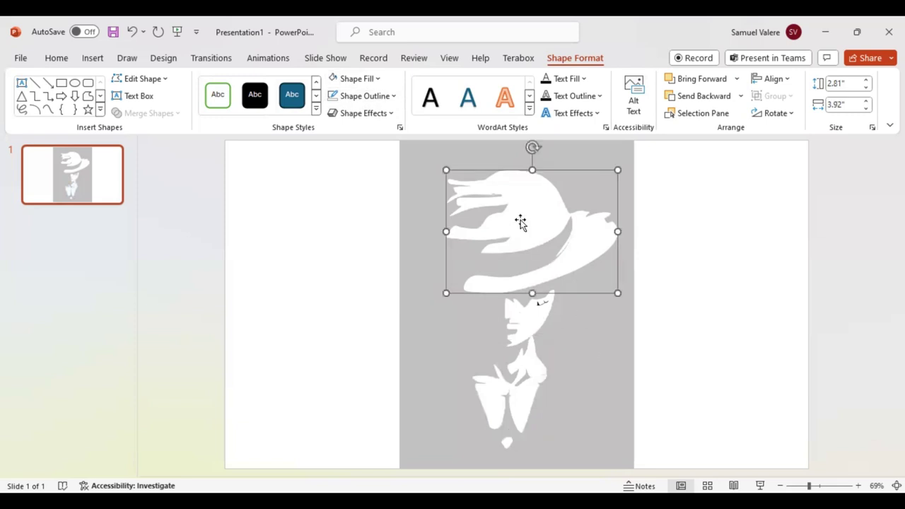
click(696, 99)
click(696, 99)
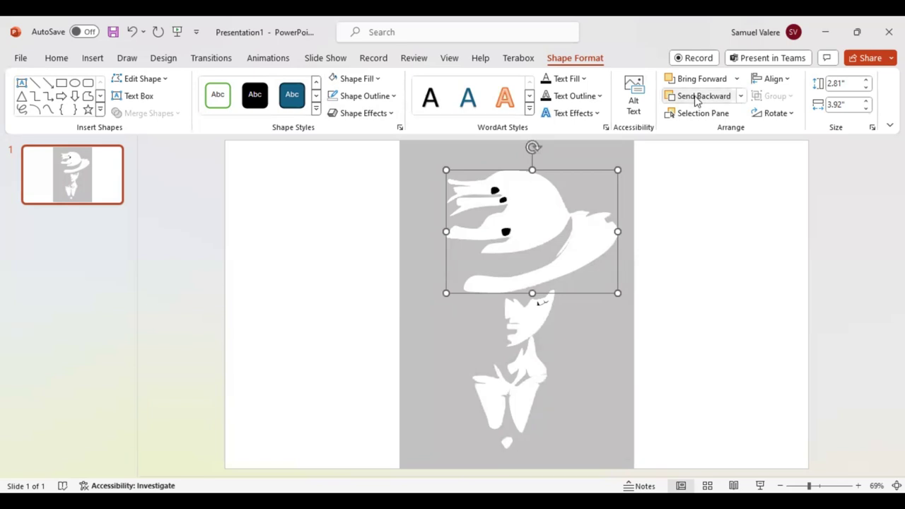
click(697, 100)
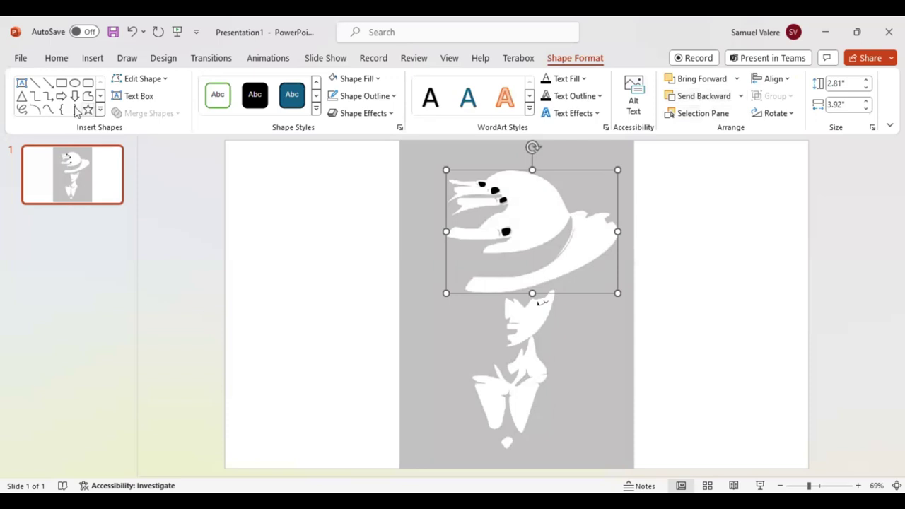
click(48, 110)
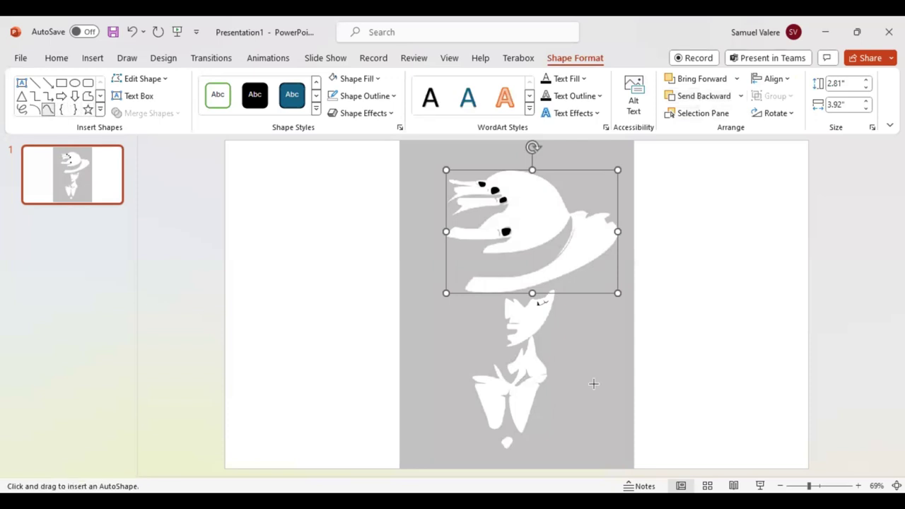
Step: Zoom to 190% and start a curve at the edge of the hat's top black dot
drag(819, 476, 826, 475)
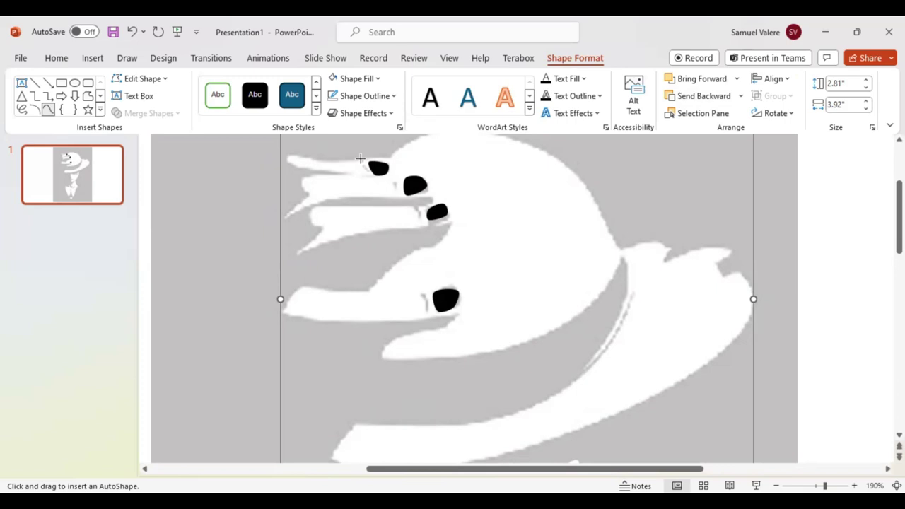
click(360, 157)
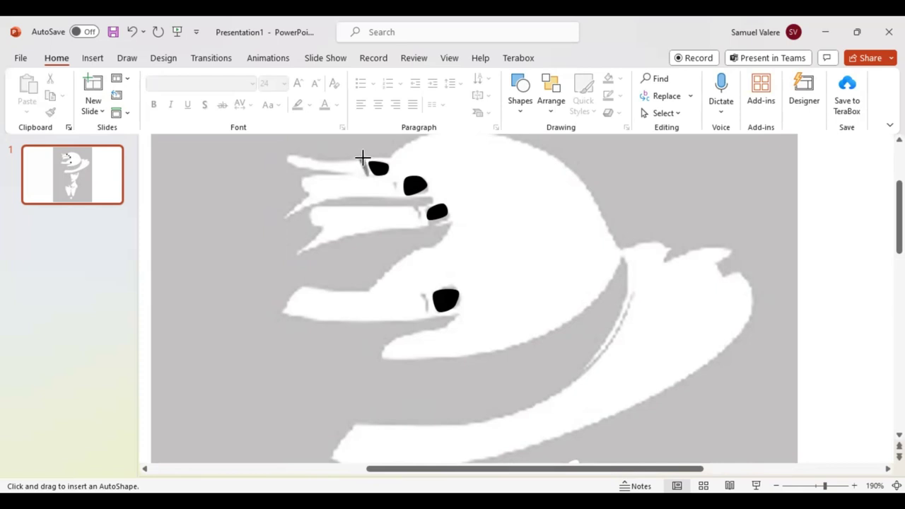
Step: Close the outline around the top dot and fill it black
click(360, 157)
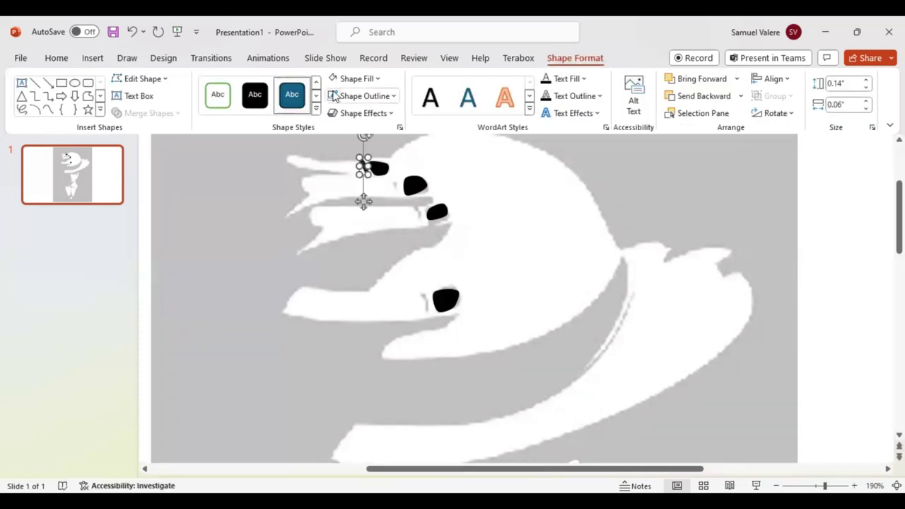
click(362, 79)
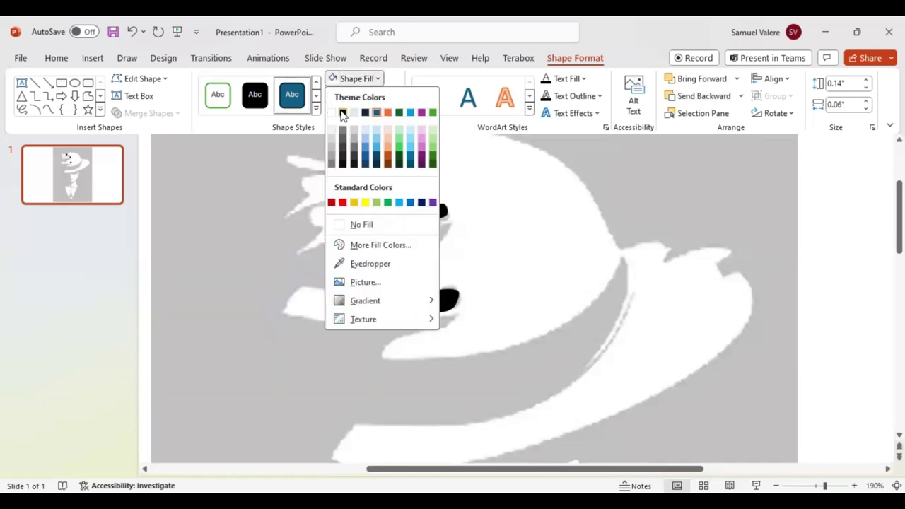
click(342, 112)
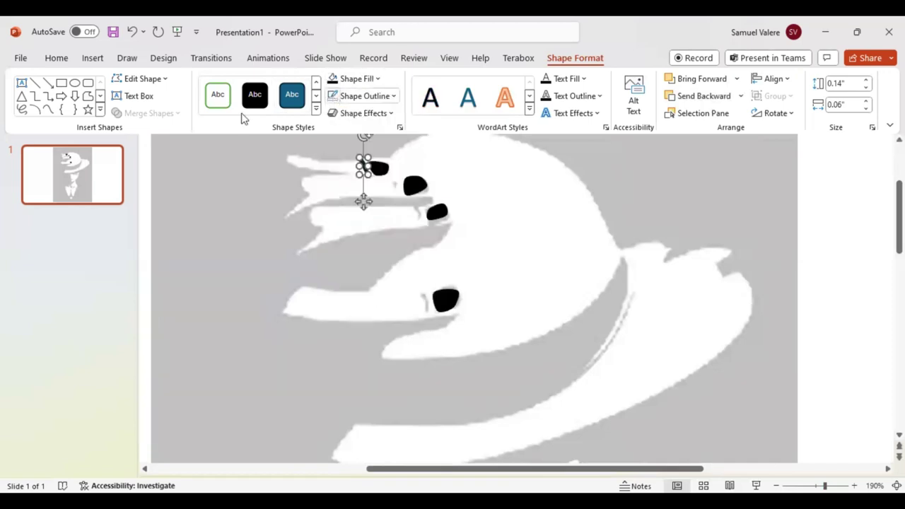
Step: Draw tiny black freeform slivers beside the upper and lower eye blobs
click(48, 110)
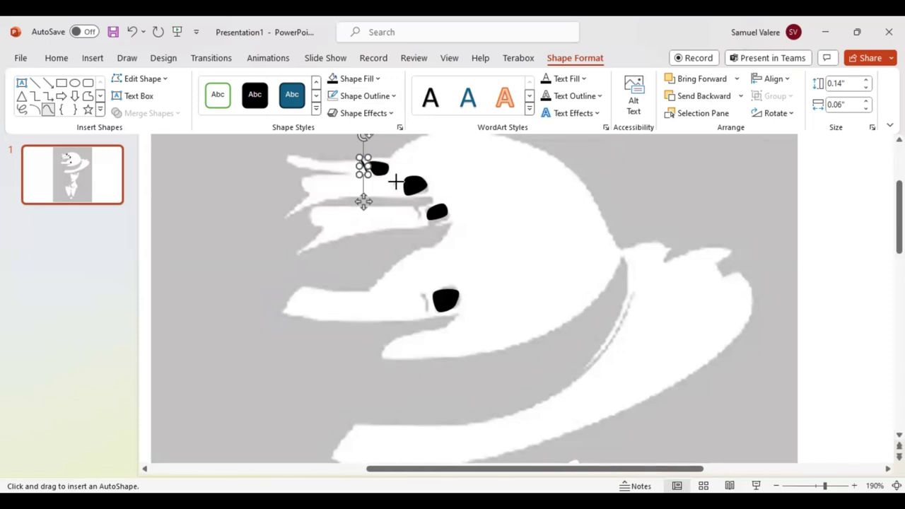
drag(392, 182, 395, 183)
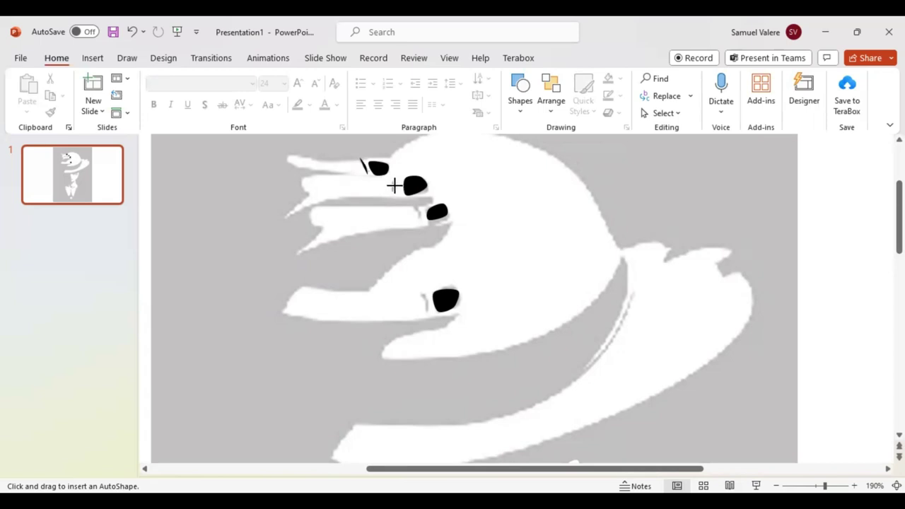
drag(394, 182, 393, 190)
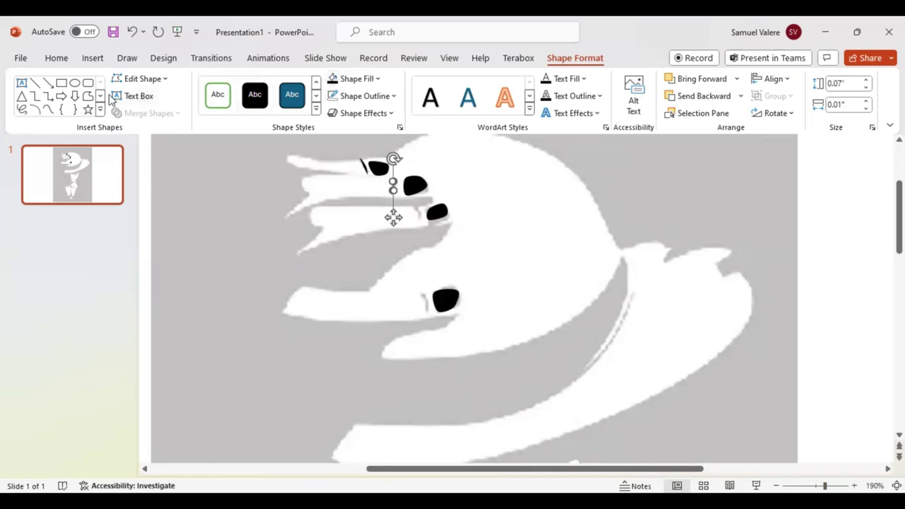
click(48, 109)
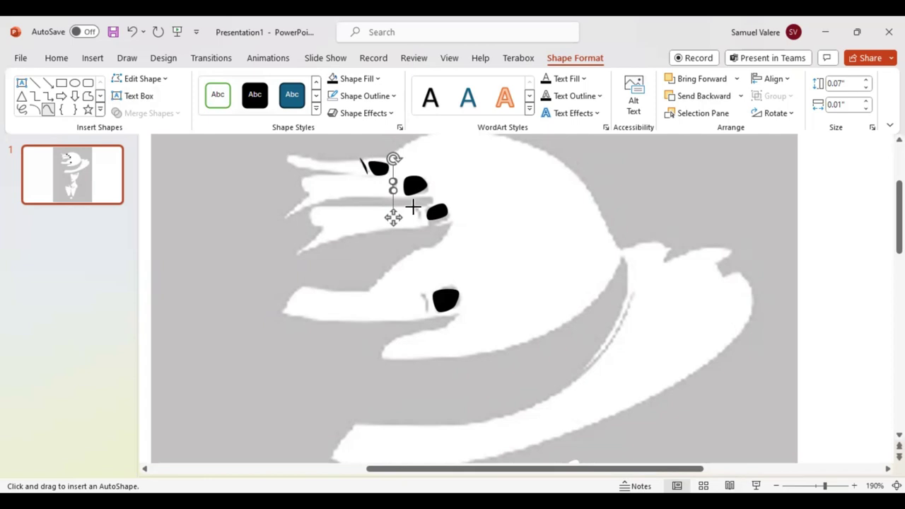
click(413, 205)
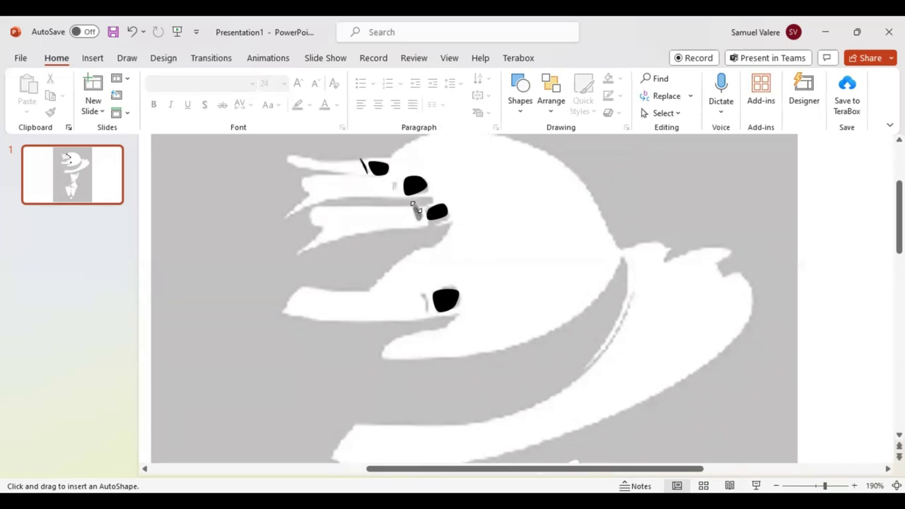
drag(413, 206, 421, 220)
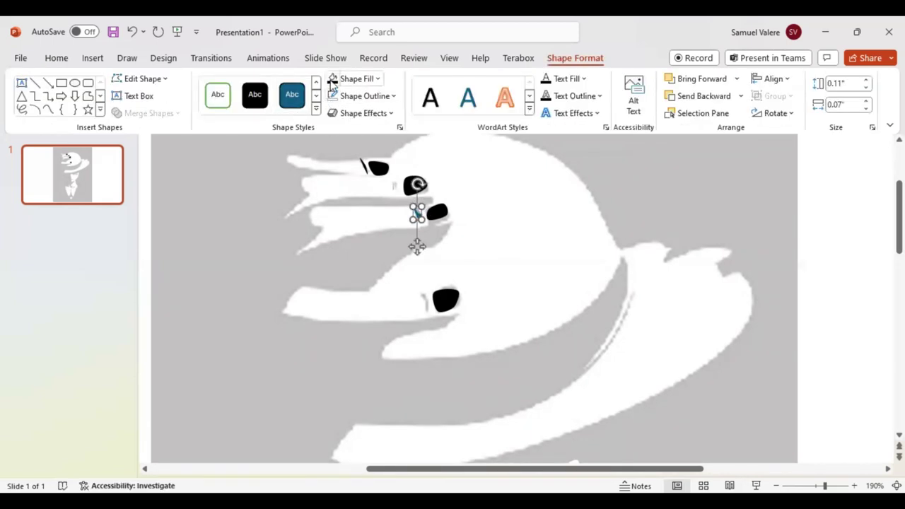
click(392, 187)
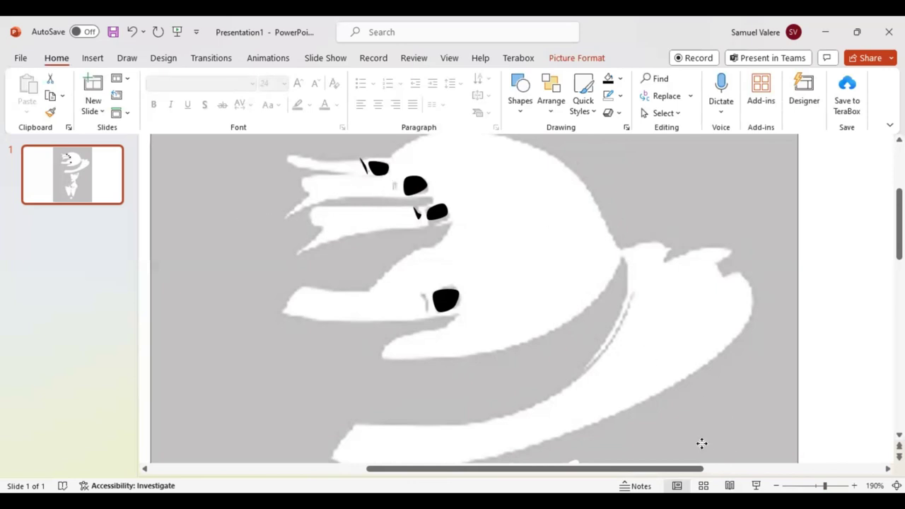
click(393, 188)
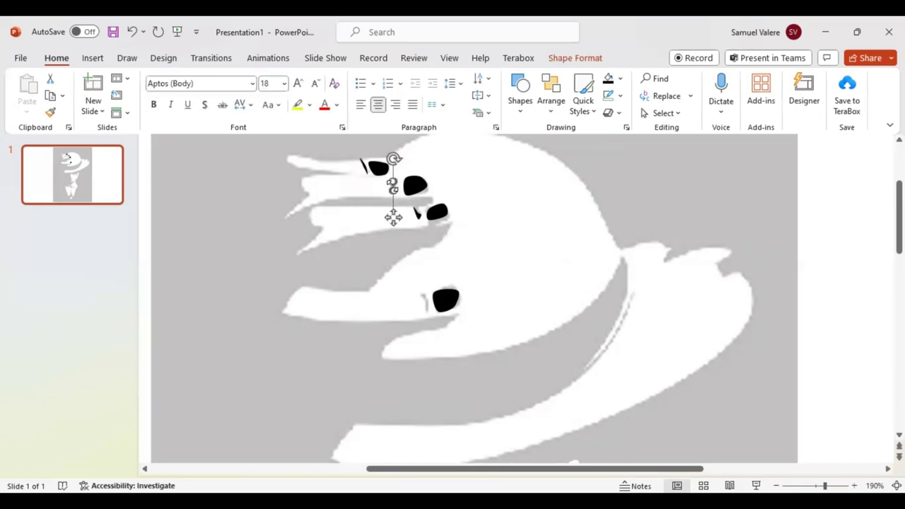
Step: Draw a small freeform mark beside the middle eye blob
key(Escape)
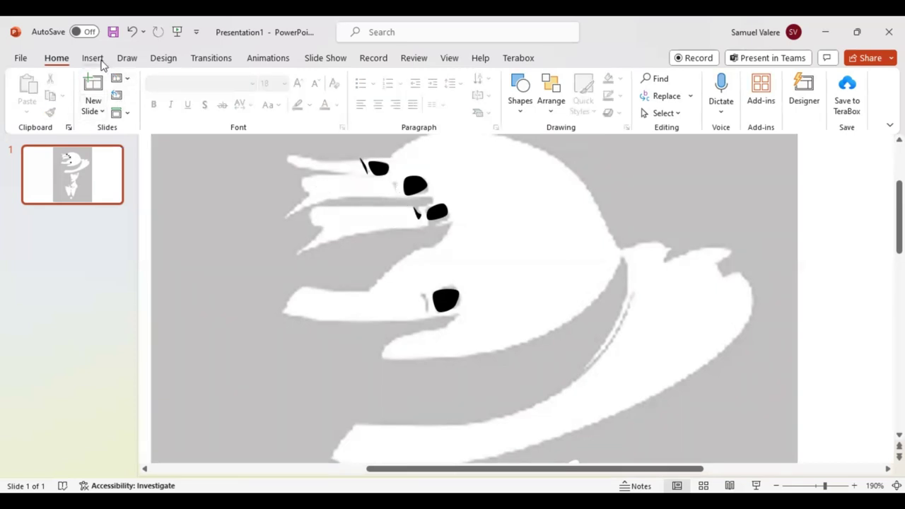
click(99, 60)
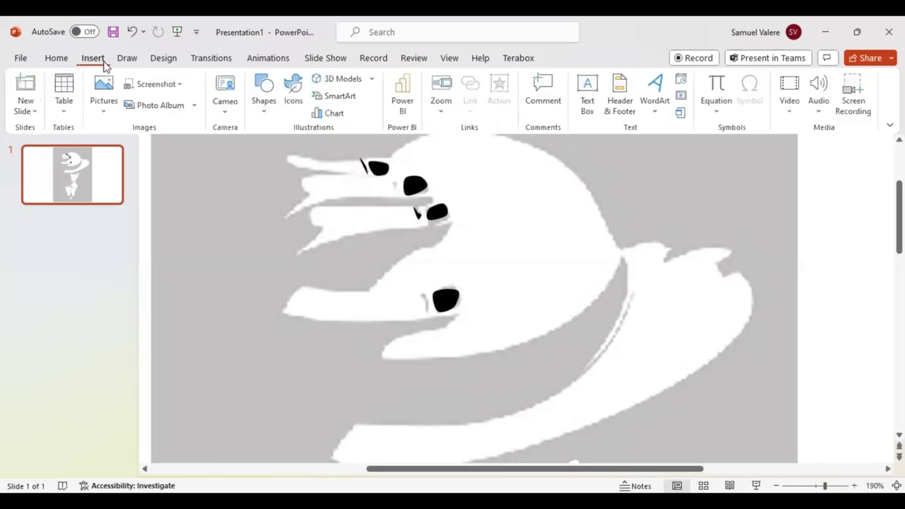
click(263, 107)
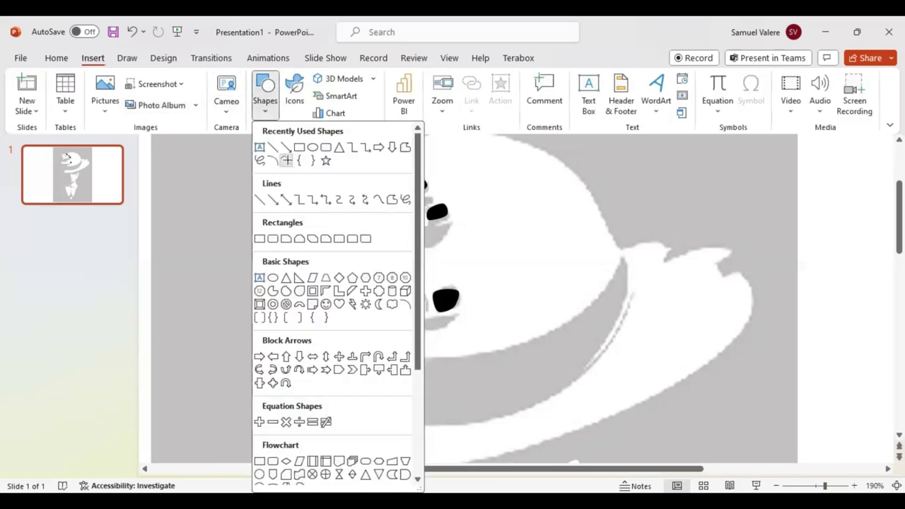
click(286, 161)
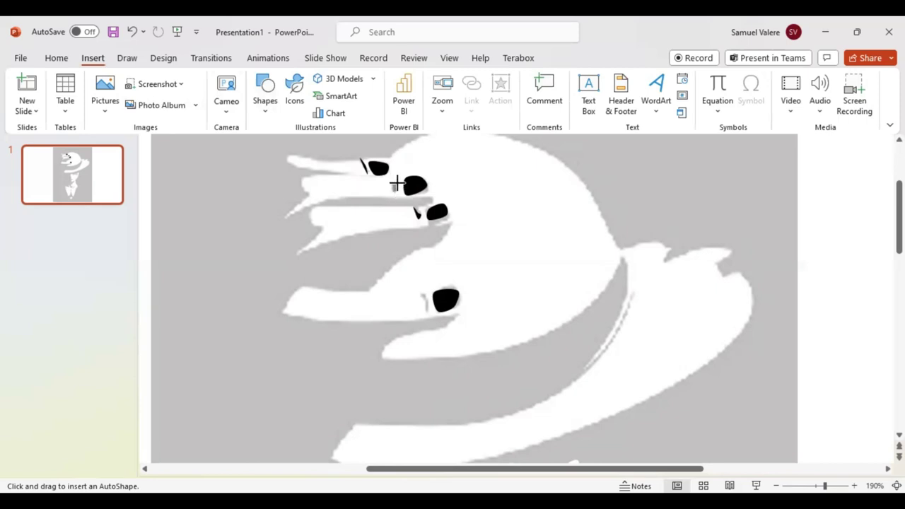
drag(395, 182, 395, 191)
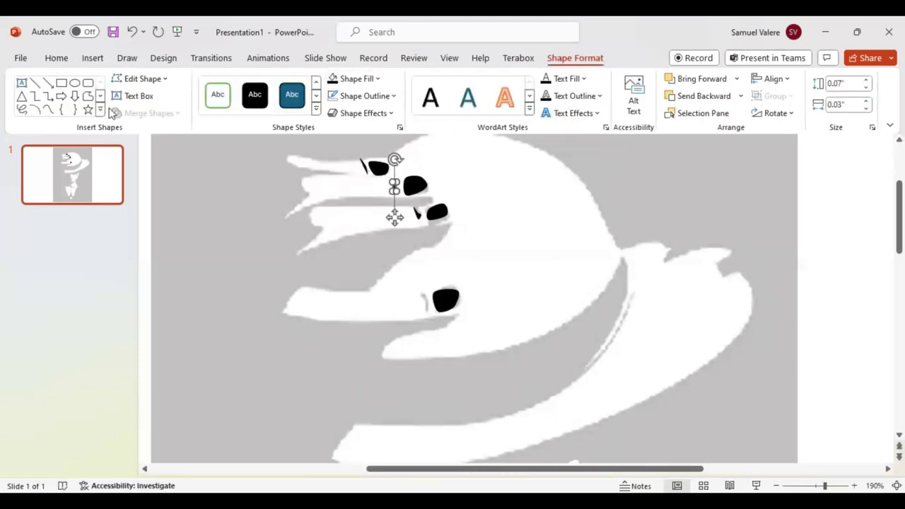
Step: Draw a thin stroke at the lower blob's left edge, then zoom out to 57%
click(47, 109)
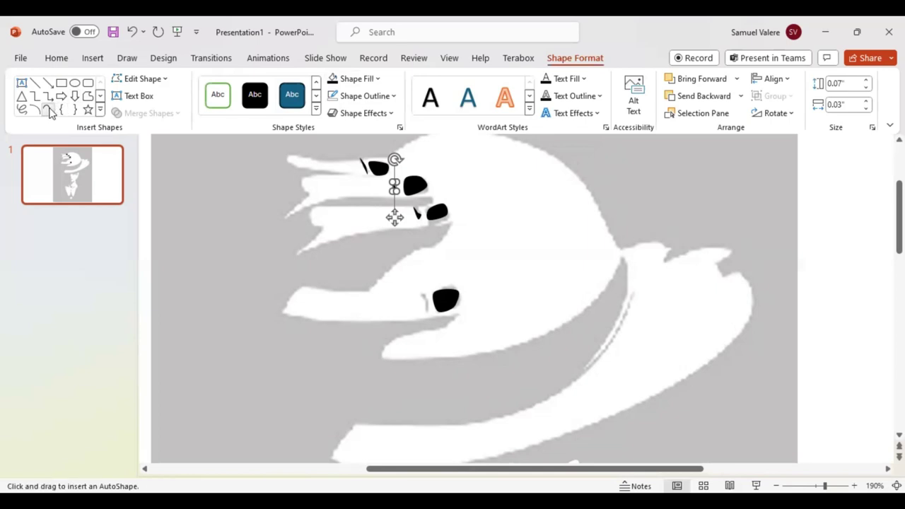
click(420, 296)
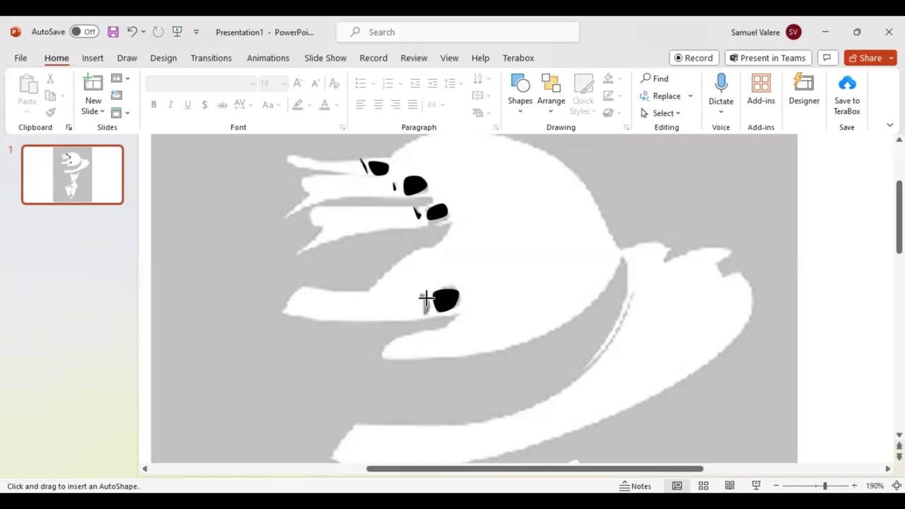
drag(422, 294, 424, 314)
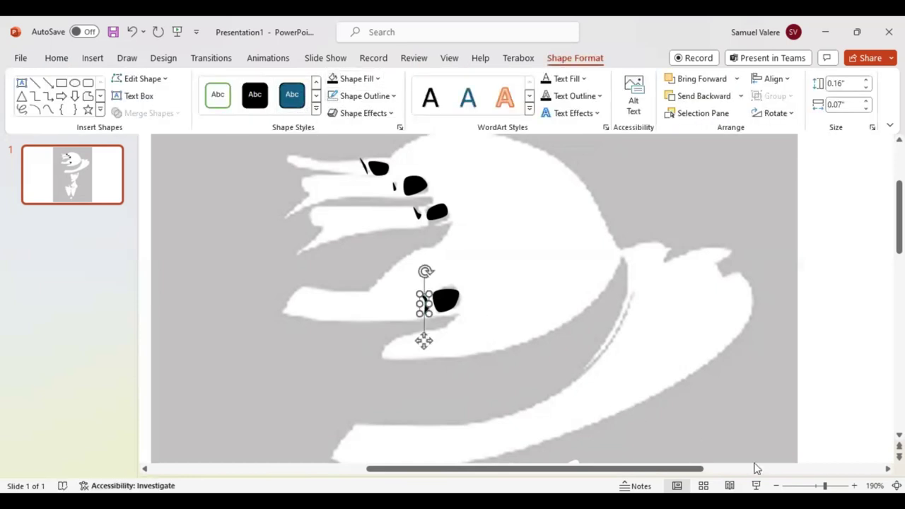
click(811, 484)
click(800, 485)
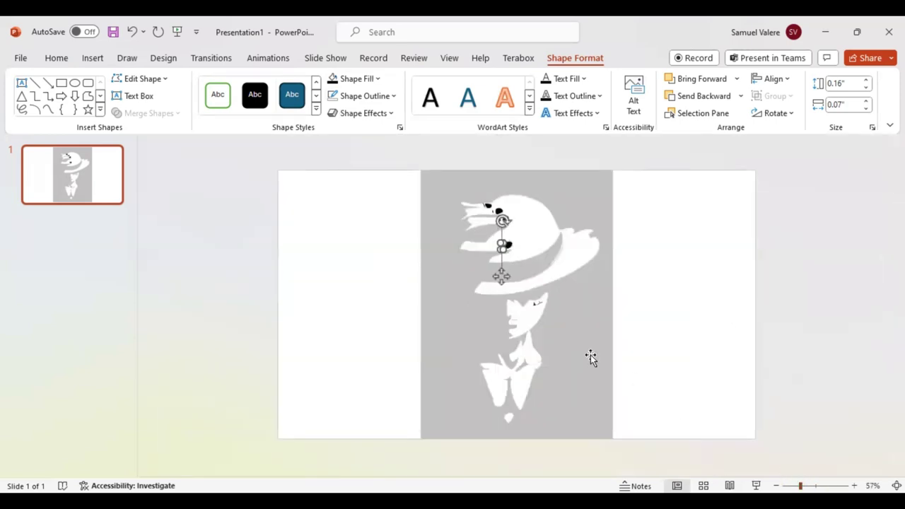
Step: Shrink the grey reference picture to a thumbnail and move it to the top-right corner
click(468, 434)
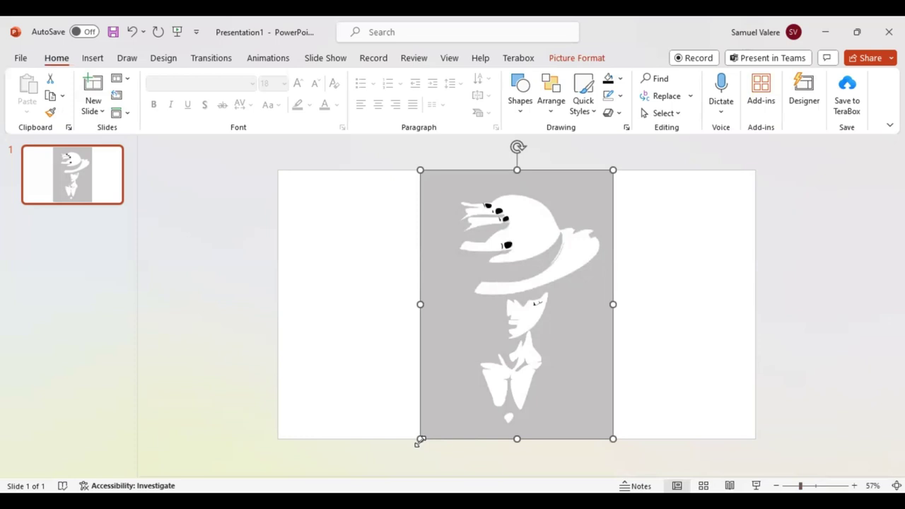
mouse_move(420, 439)
mouse_down()
mouse_move(505, 371)
mouse_move(590, 262)
mouse_up()
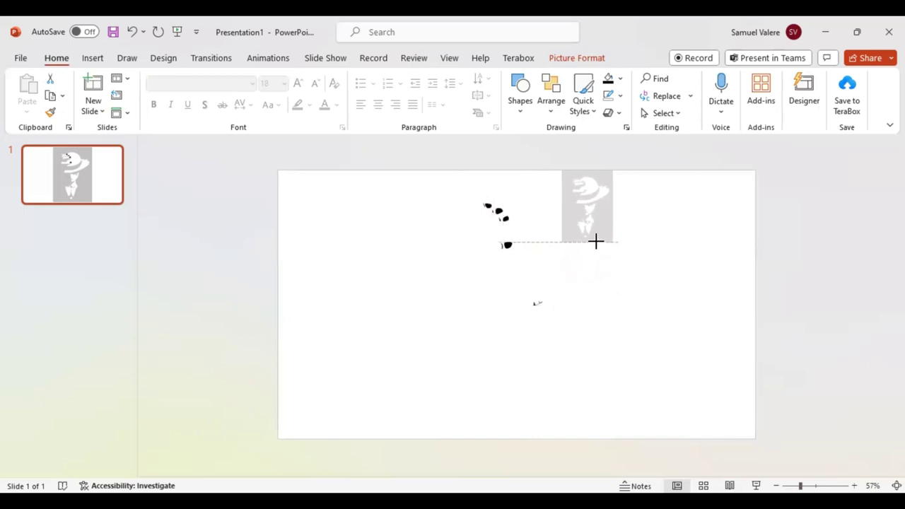
drag(590, 262, 598, 238)
drag(592, 205, 736, 204)
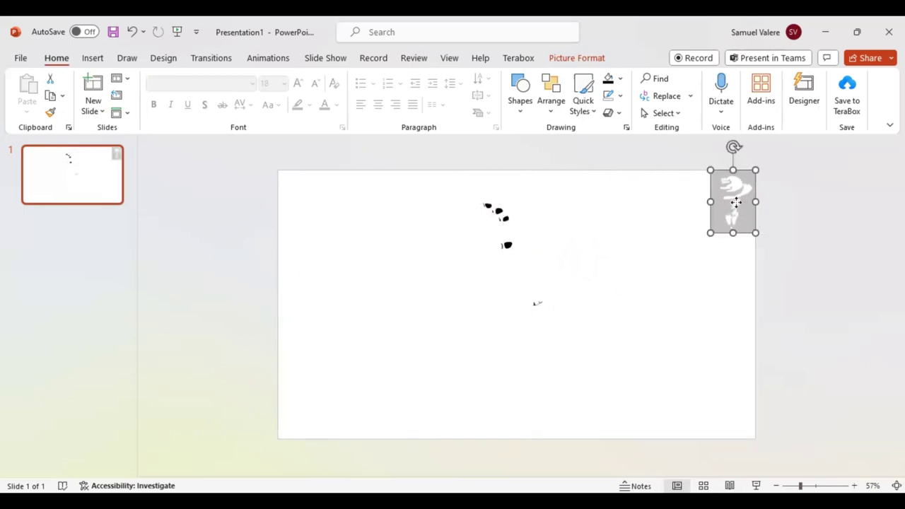
Step: Set the reference picture's transparency to 0% in Format Picture
right_click(739, 225)
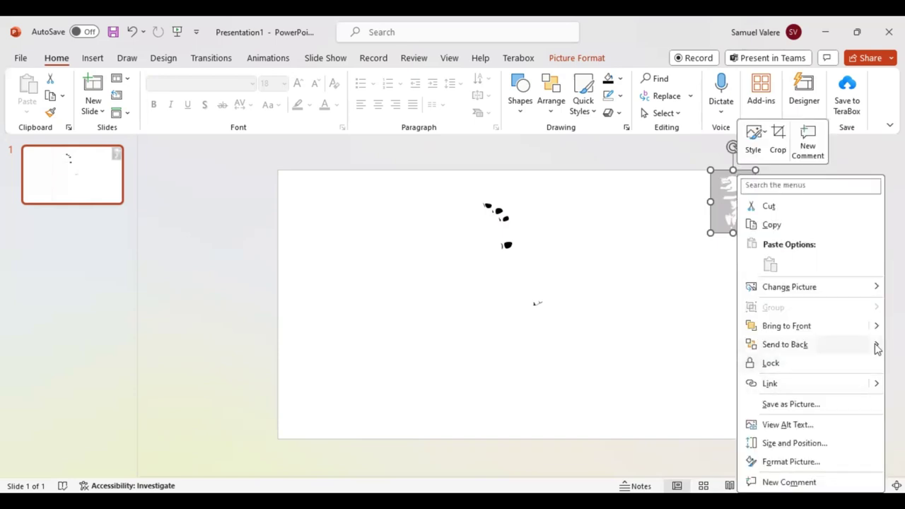
click(786, 461)
click(821, 175)
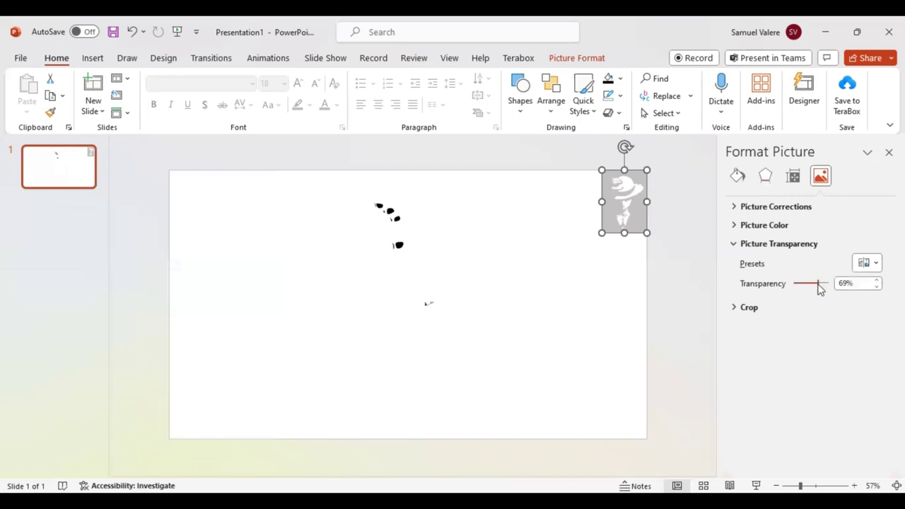
drag(818, 286, 782, 289)
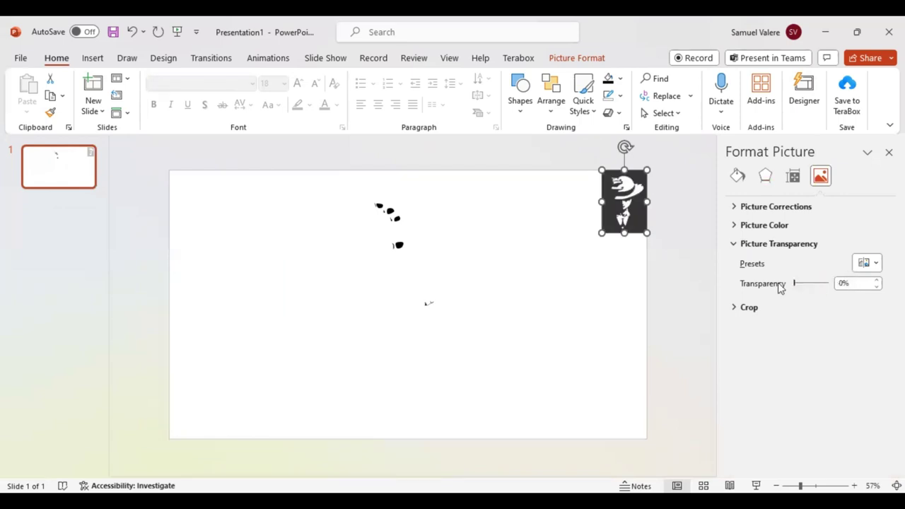
Step: Make the slide background solid black
click(598, 347)
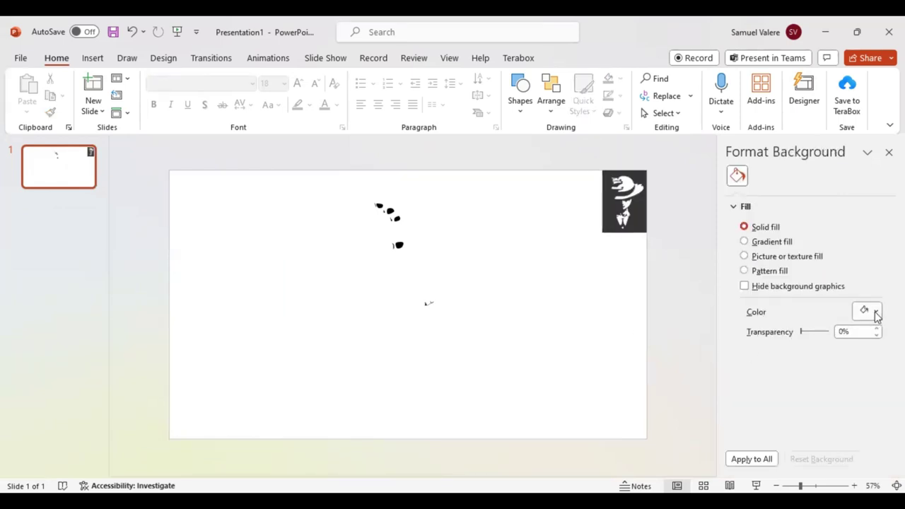
click(877, 313)
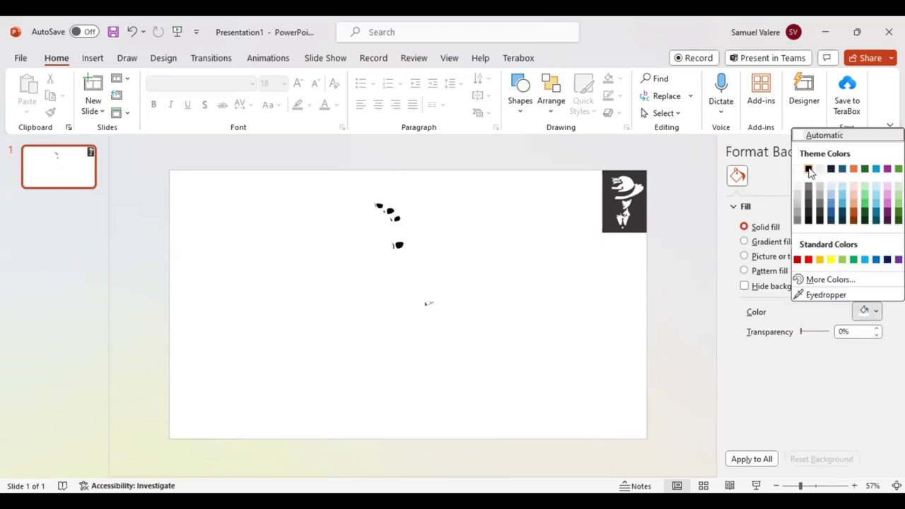
click(809, 169)
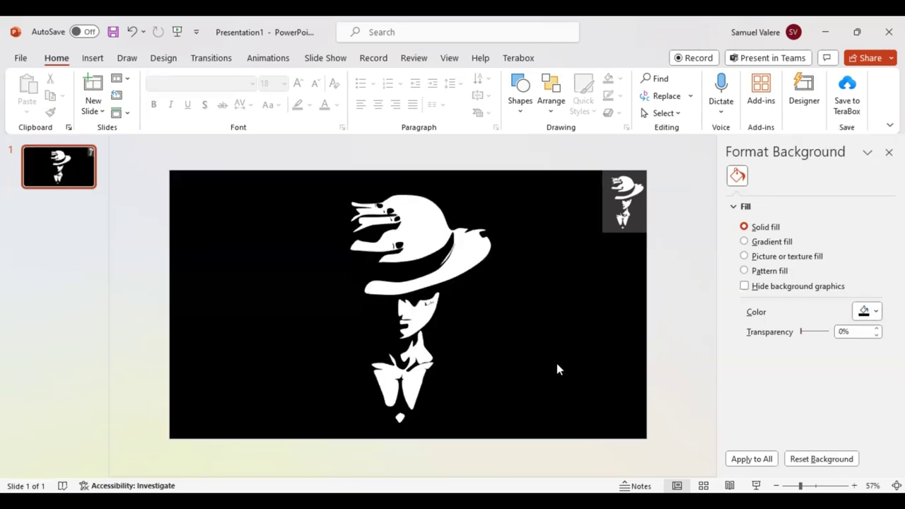